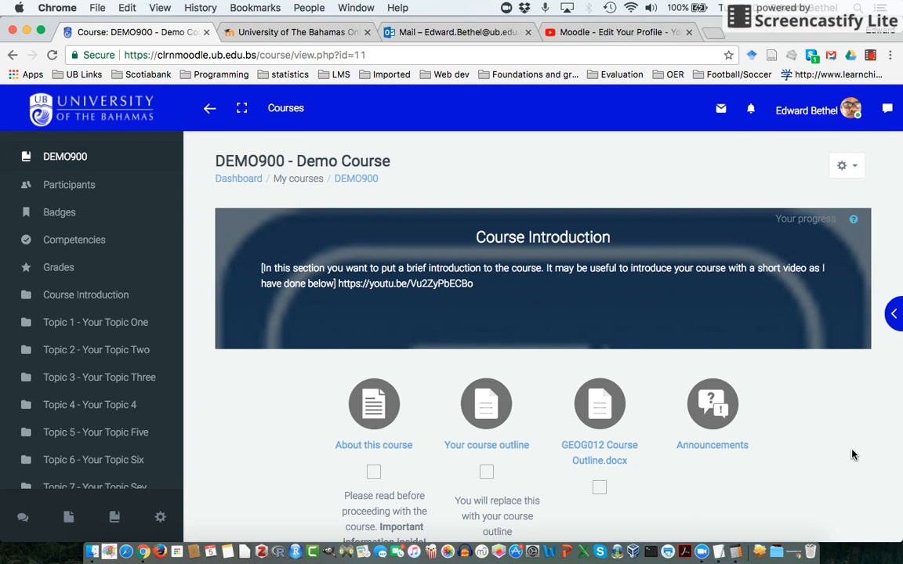
Turn on editing for the DEMO900 course and add a new Page resource to Topic 1.
{"action": "left_click", "coordinate": [855, 169]}
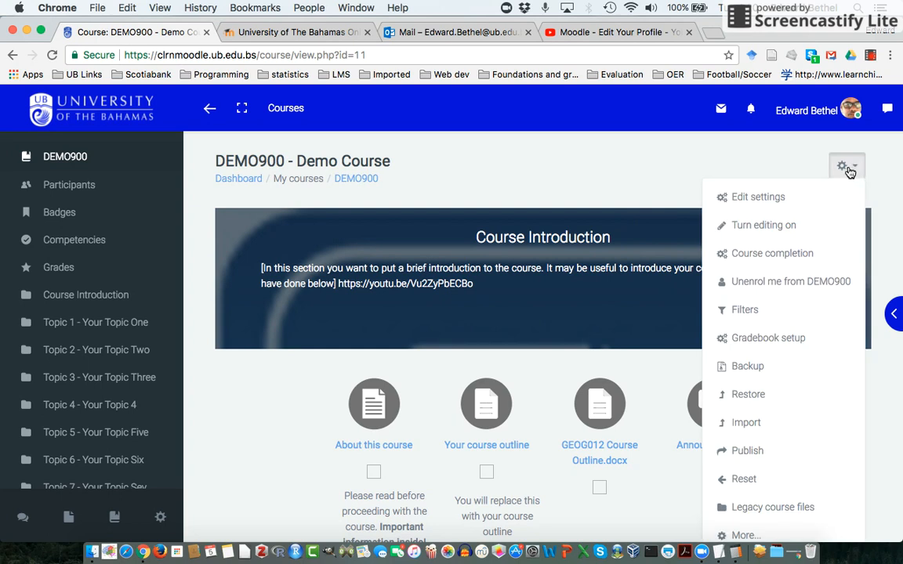
{"action": "left_click", "coordinate": [774, 227]}
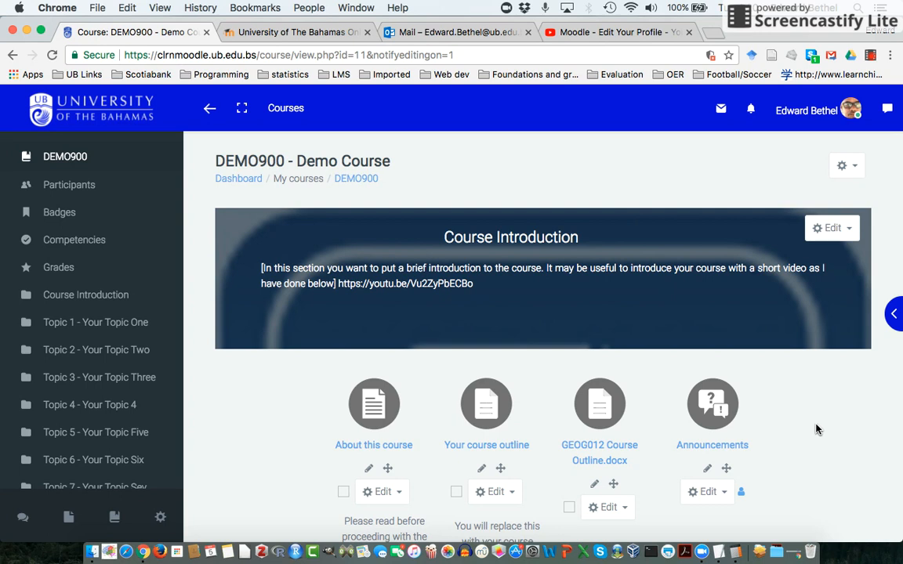
{"action": "scroll", "coordinate": [816, 430], "scroll_direction": "down", "scroll_amount": 1}
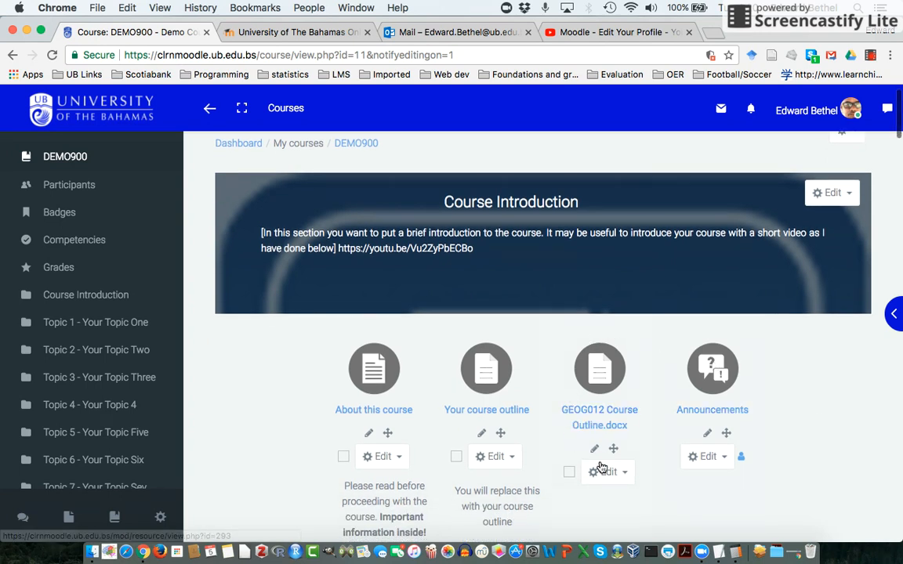
{"action": "scroll", "coordinate": [811, 431], "scroll_direction": "down", "scroll_amount": 5}
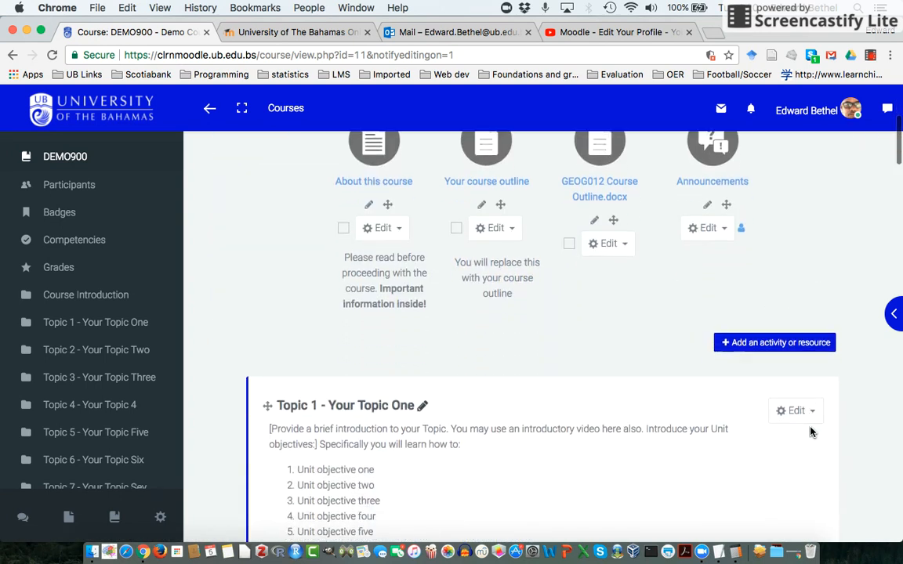
{"action": "scroll", "coordinate": [811, 433], "scroll_direction": "down", "scroll_amount": 2}
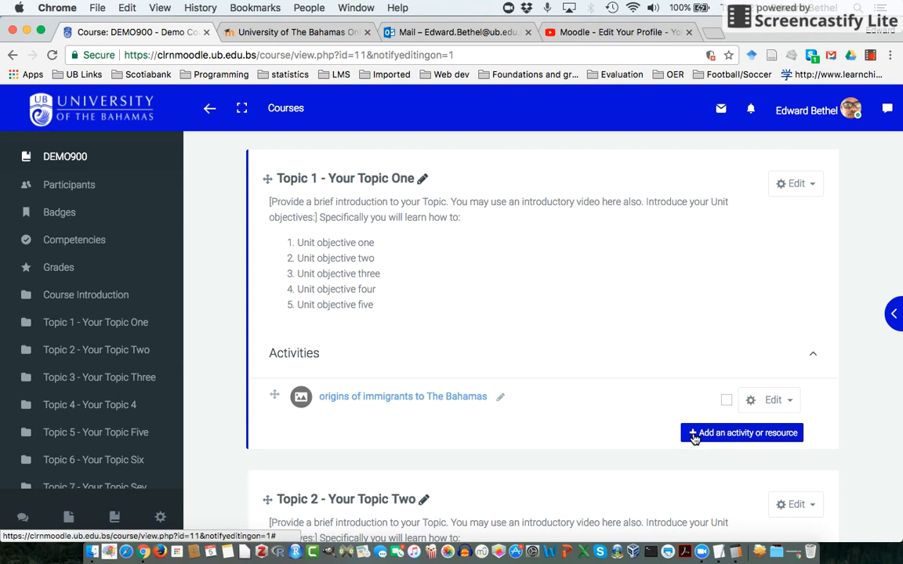
{"action": "left_click", "coordinate": [694, 435]}
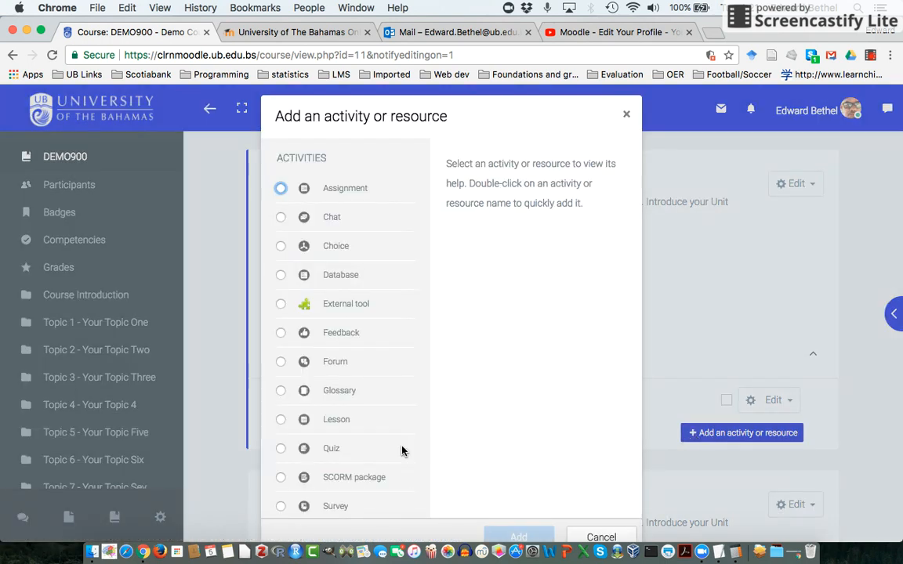
{"action": "scroll", "coordinate": [402, 451], "scroll_direction": "down", "scroll_amount": 10}
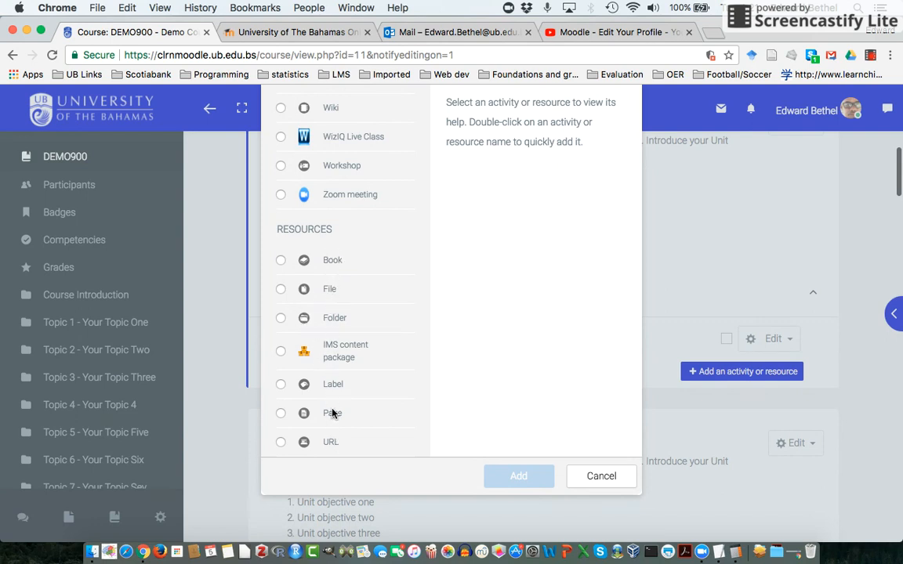
{"action": "left_click", "coordinate": [281, 415]}
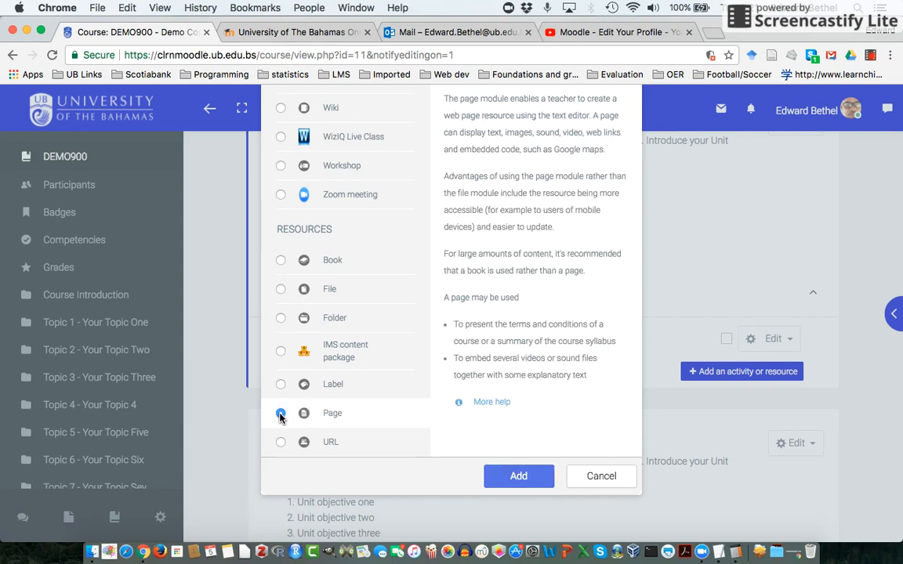
{"action": "left_click", "coordinate": [510, 478]}
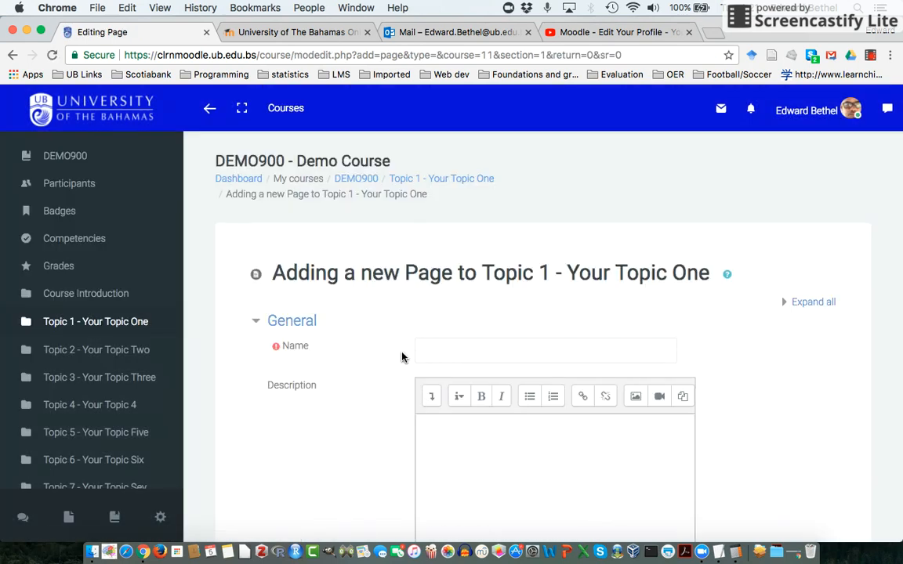
Name the new page "Topic 1 - Objectives".
{"action": "left_click", "coordinate": [451, 349]}
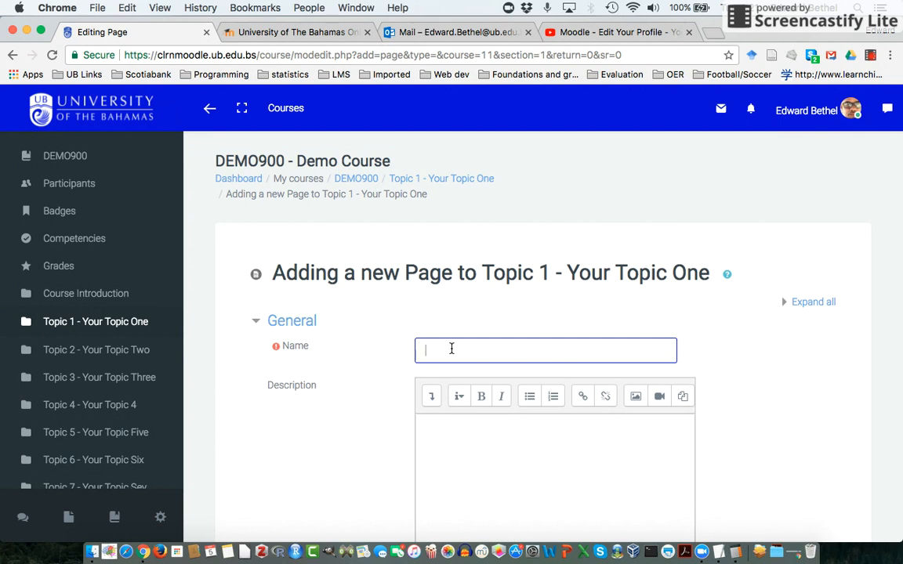
{"action": "type", "text": "Topic 1 -"}
{"action": "type", "text": "Objectives"}
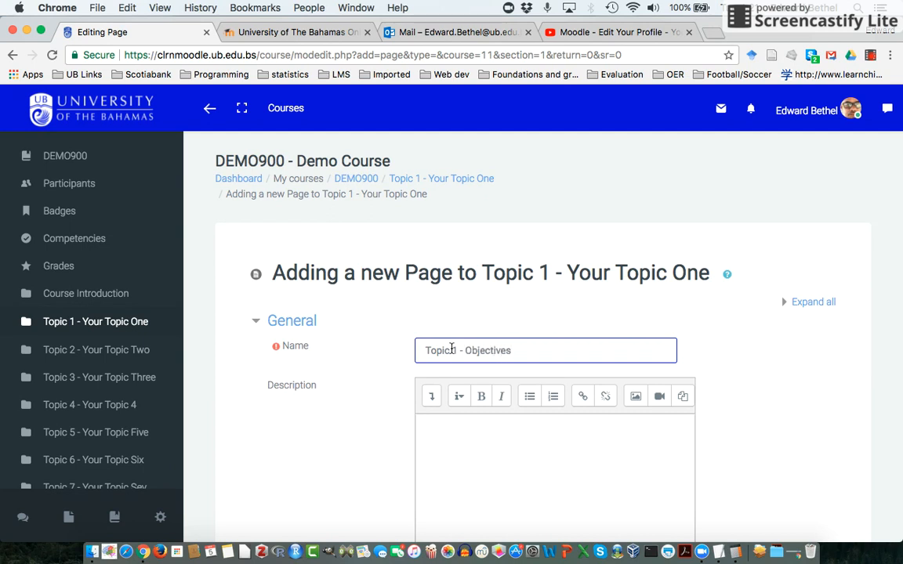
Enter "Upon successful completion of the Topic students will be able to:" as the opening line of the page content.
{"action": "scroll", "coordinate": [452, 349], "scroll_direction": "down", "scroll_amount": 5}
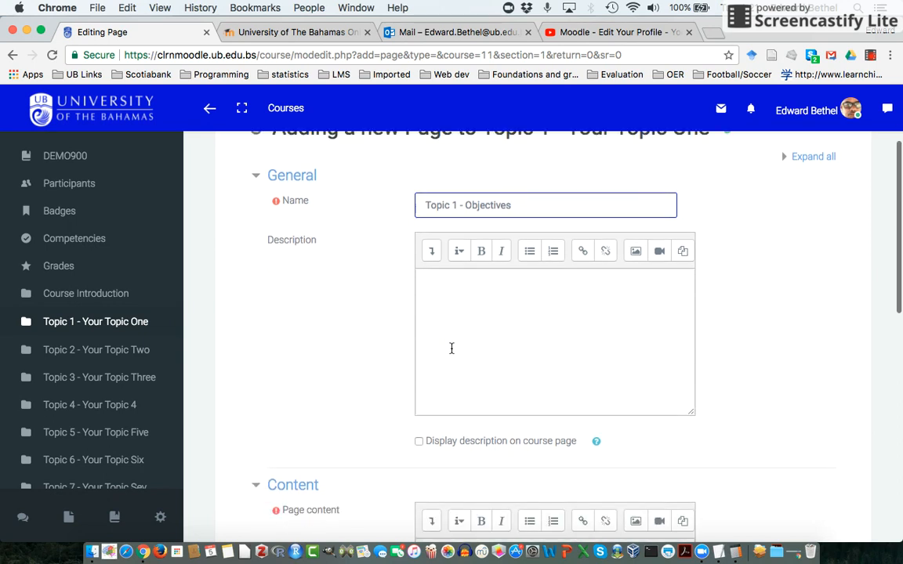
{"action": "scroll", "coordinate": [452, 348], "scroll_direction": "down", "scroll_amount": 1}
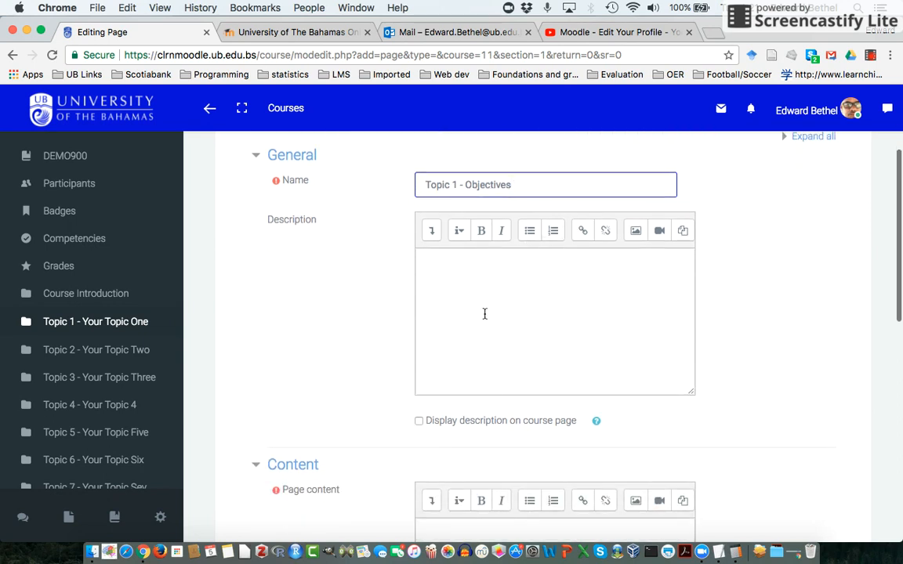
{"action": "scroll", "coordinate": [334, 347], "scroll_direction": "down", "scroll_amount": 3}
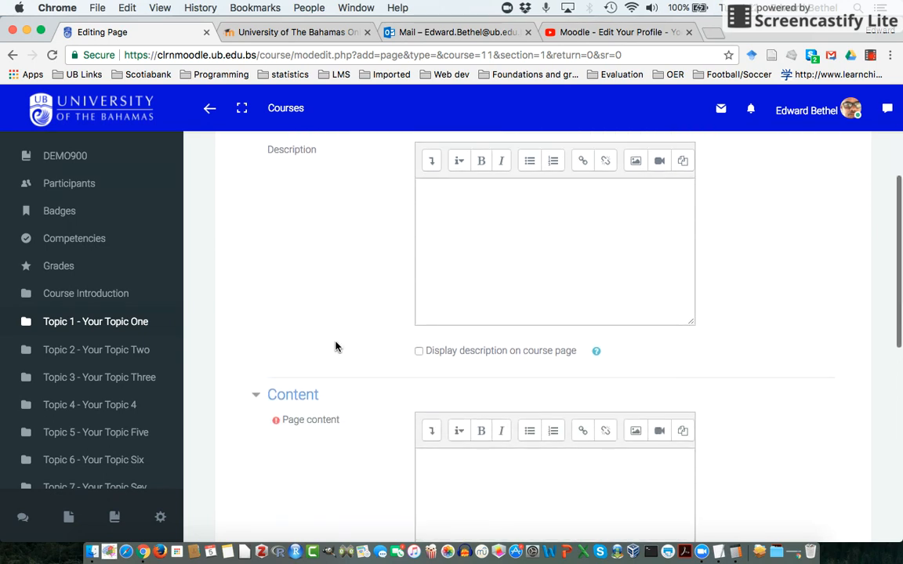
{"action": "scroll", "coordinate": [334, 348], "scroll_direction": "down", "scroll_amount": 3}
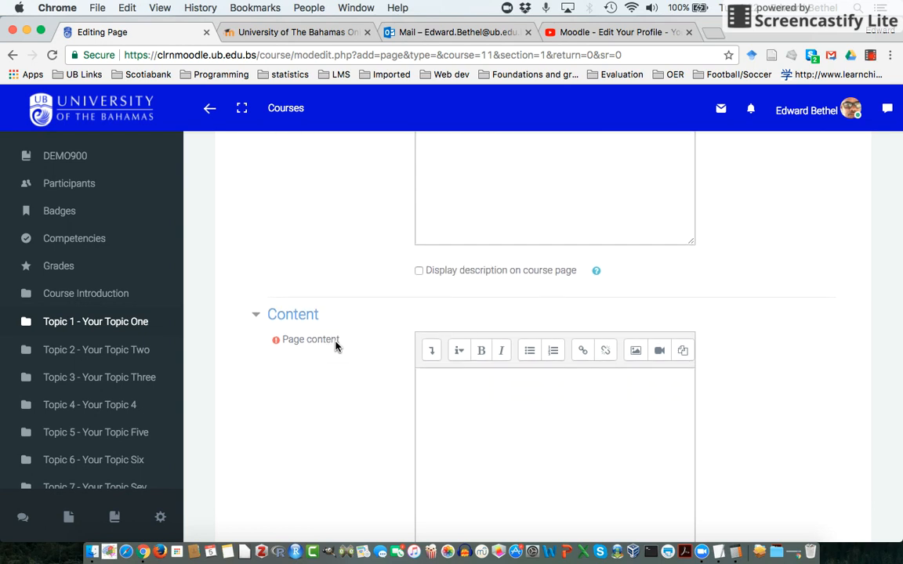
{"action": "scroll", "coordinate": [335, 347], "scroll_direction": "down", "scroll_amount": 2}
{"action": "left_click", "coordinate": [479, 395]}
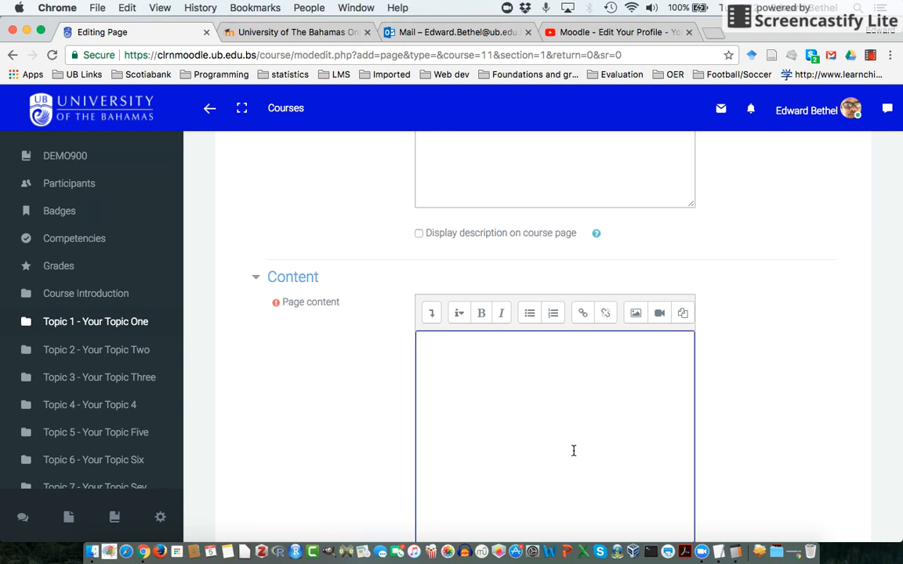
{"action": "type", "text": "Upon successful completion of the Topic students will be able to"}
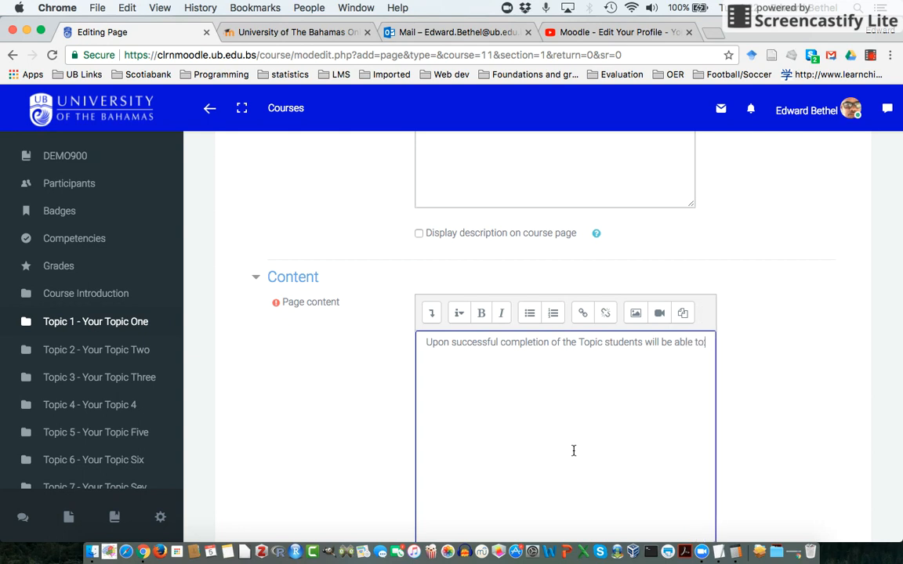
{"action": "type", "text": ":"}
{"action": "key", "text": "Return"}
Add a numbered list below the opening line with the items Objective 1, Objective 2 and Objective 3.
{"action": "left_click", "coordinate": [553, 315]}
{"action": "type", "text": "Objective 1"}
{"action": "key", "text": "Return"}
{"action": "type", "text": "Objecgtive"}
{"action": "key", "text": "BackSpace"}
{"action": "key", "text": "BackSpace"}
{"action": "key", "text": "BackSpace"}
{"action": "key", "text": "BackSpace"}
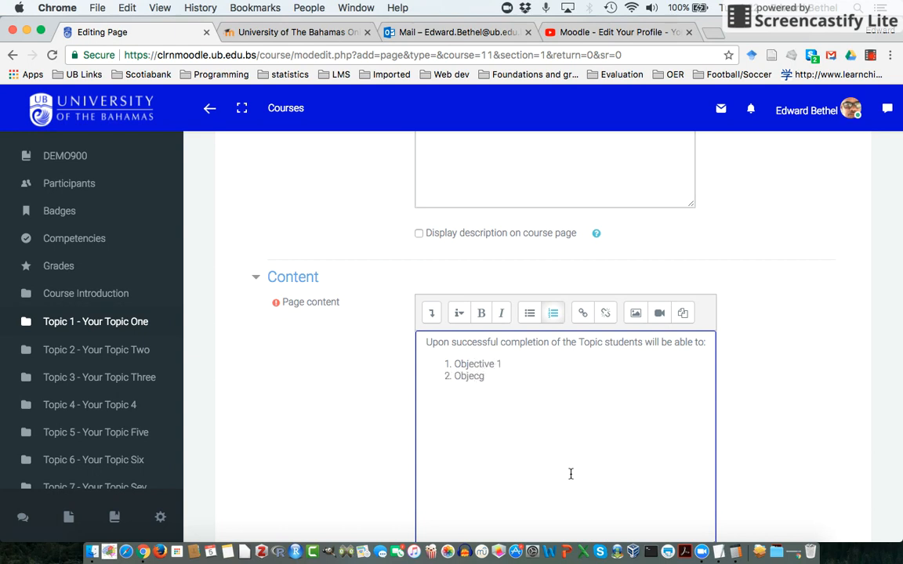
{"action": "key", "text": "BackSpace"}
{"action": "type", "text": "tive 2"}
{"action": "key", "text": "Return"}
{"action": "type", "text": "Objective 3"}
Save the new page and display it.
{"action": "scroll", "coordinate": [570, 475], "scroll_direction": "down", "scroll_amount": 3}
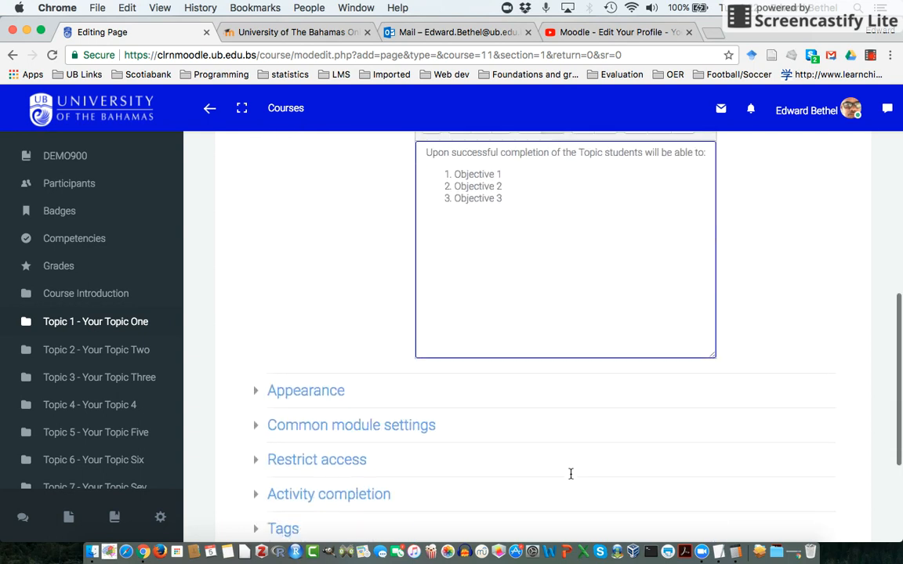
{"action": "scroll", "coordinate": [570, 476], "scroll_direction": "down", "scroll_amount": 2}
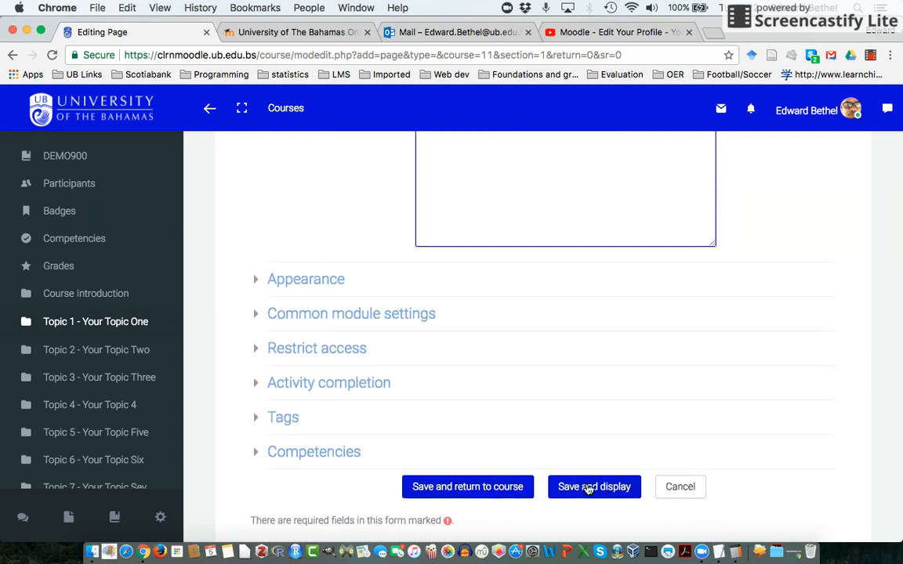
{"action": "left_click", "coordinate": [589, 487]}
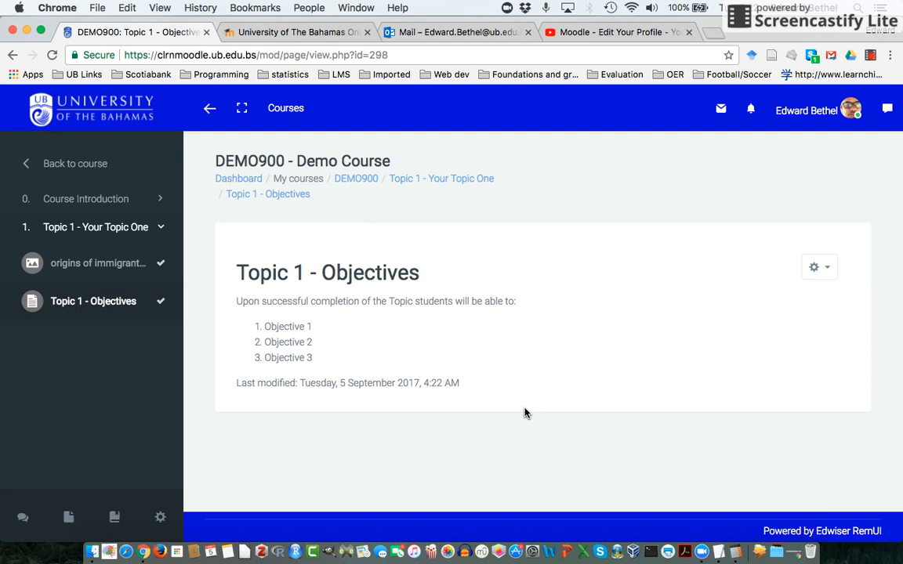
Return to the DEMO900 course and view the Topic 1 - Objectives page from the Topic 1 activities.
{"action": "left_click", "coordinate": [349, 182]}
{"action": "scroll", "coordinate": [451, 280], "scroll_direction": "down", "scroll_amount": 3}
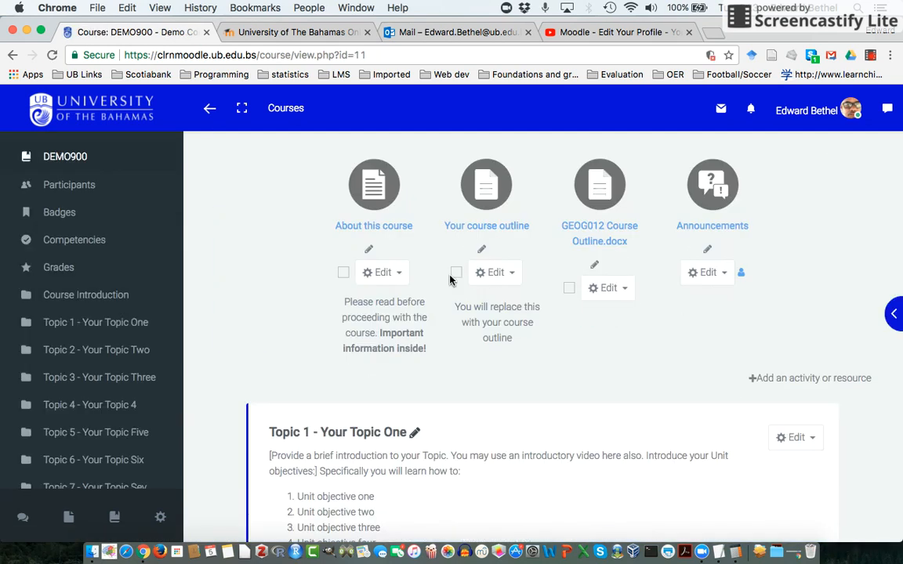
{"action": "scroll", "coordinate": [451, 279], "scroll_direction": "down", "scroll_amount": 5}
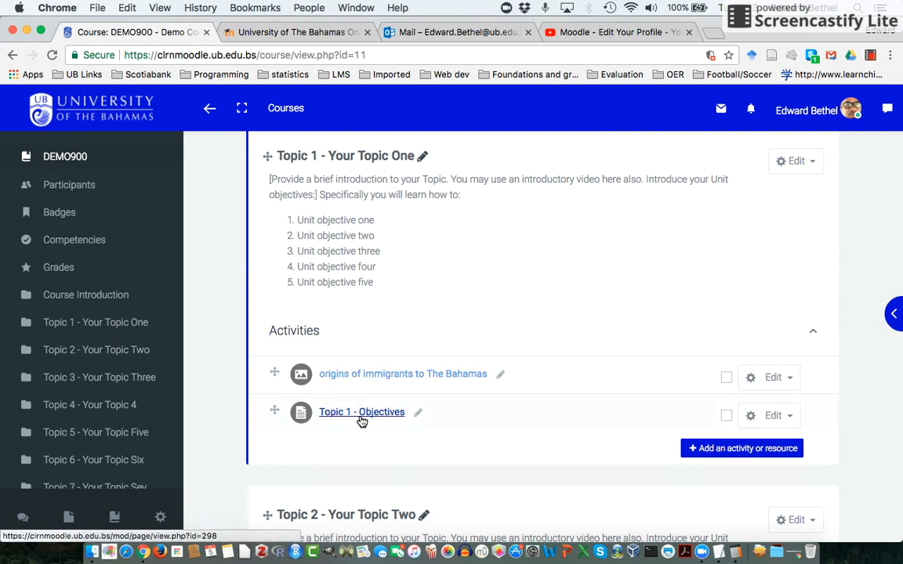
{"action": "left_click", "coordinate": [361, 413]}
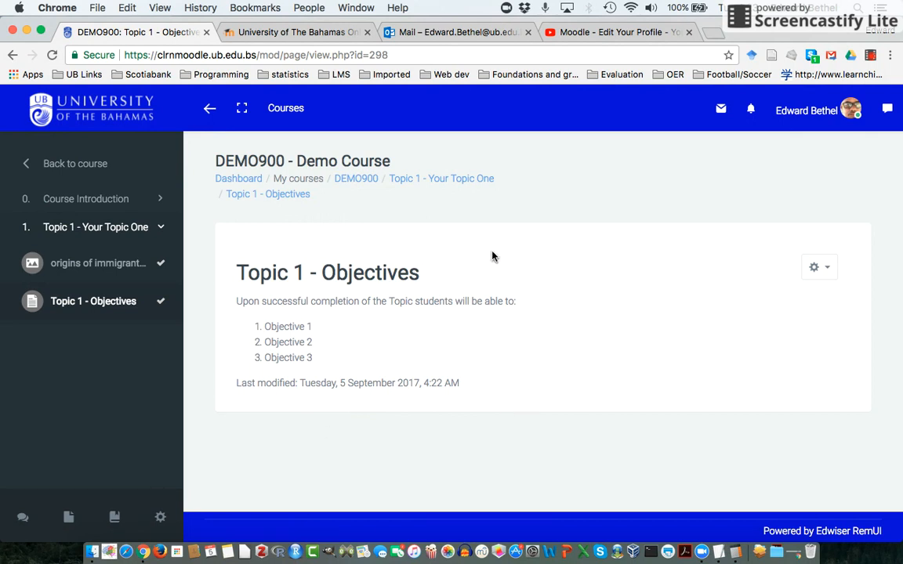
Go back to the DEMO900 course and open the settings of the Topic 1 - Objectives page for editing.
{"action": "left_click", "coordinate": [357, 179]}
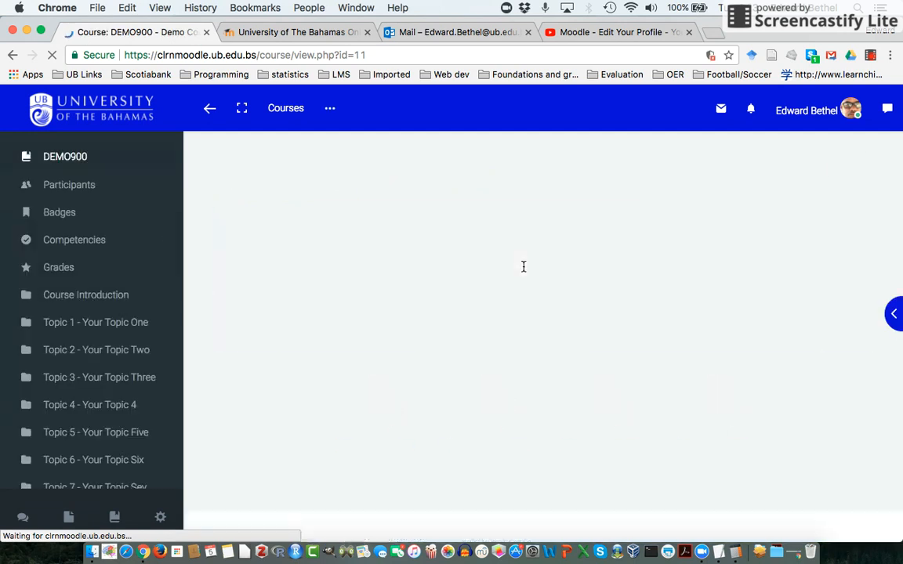
{"action": "scroll", "coordinate": [571, 408], "scroll_direction": "down", "scroll_amount": 5}
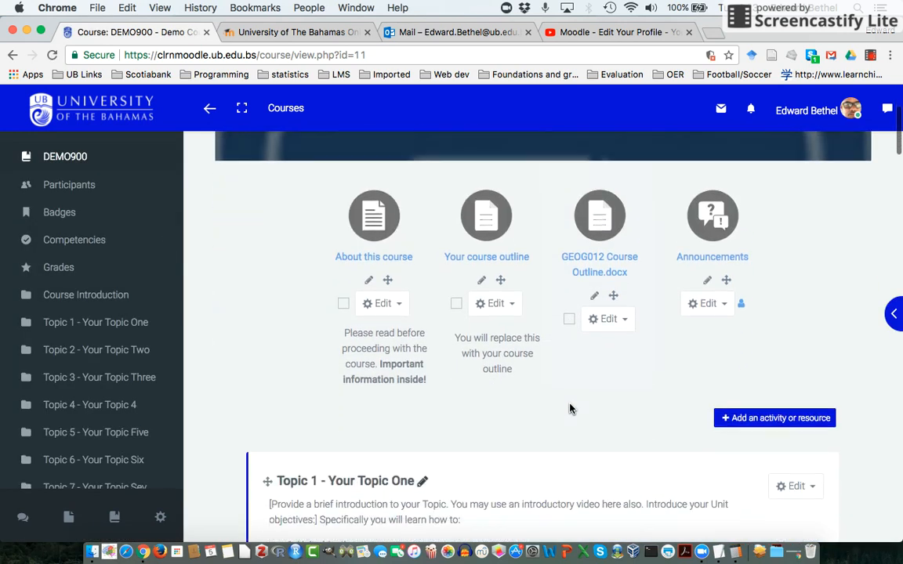
{"action": "scroll", "coordinate": [571, 408], "scroll_direction": "down", "scroll_amount": 5}
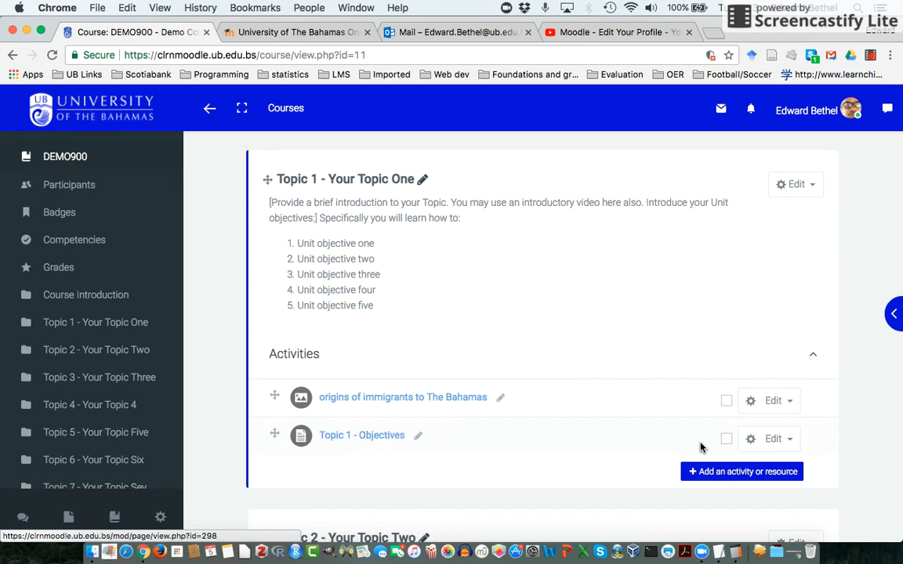
{"action": "left_click", "coordinate": [783, 441]}
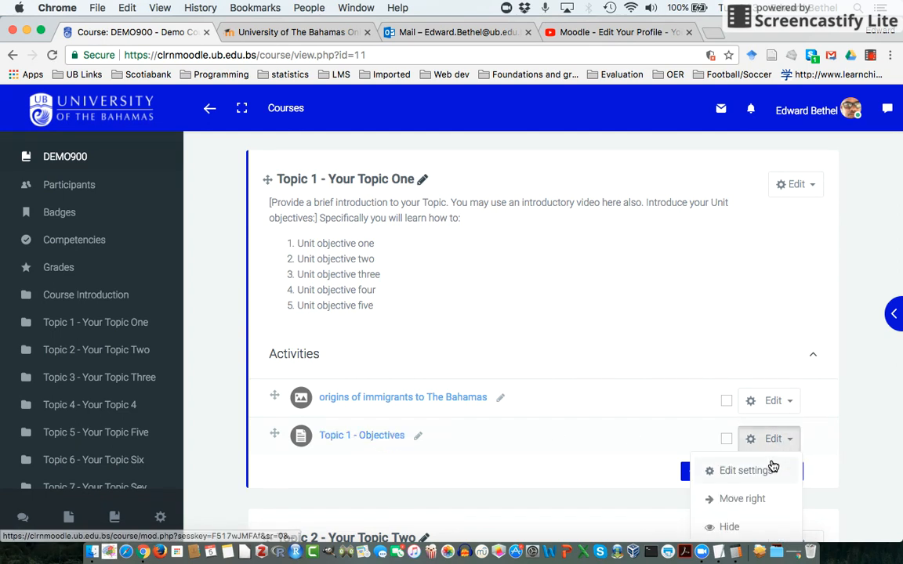
{"action": "scroll", "coordinate": [805, 453], "scroll_direction": "down", "scroll_amount": 1}
{"action": "scroll", "coordinate": [803, 451], "scroll_direction": "down", "scroll_amount": 3}
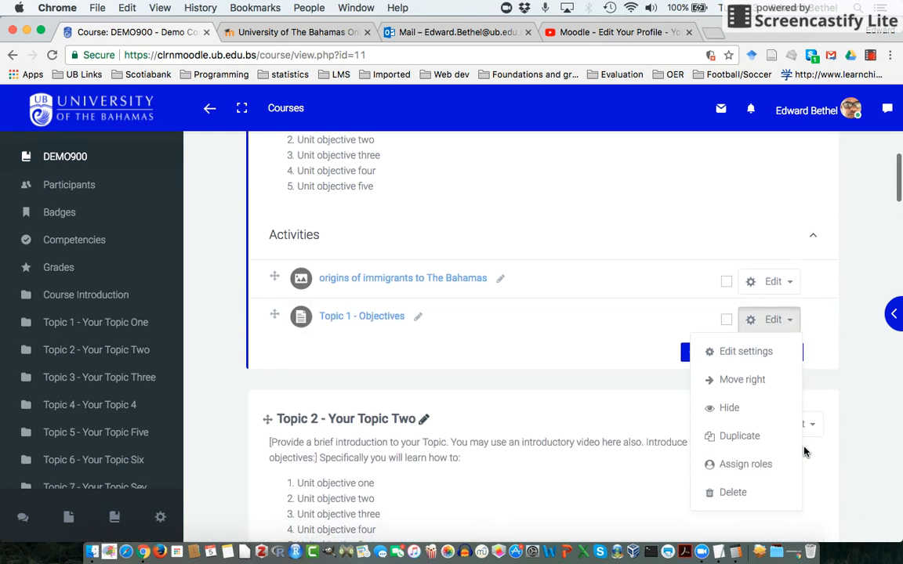
{"action": "left_click", "coordinate": [754, 351]}
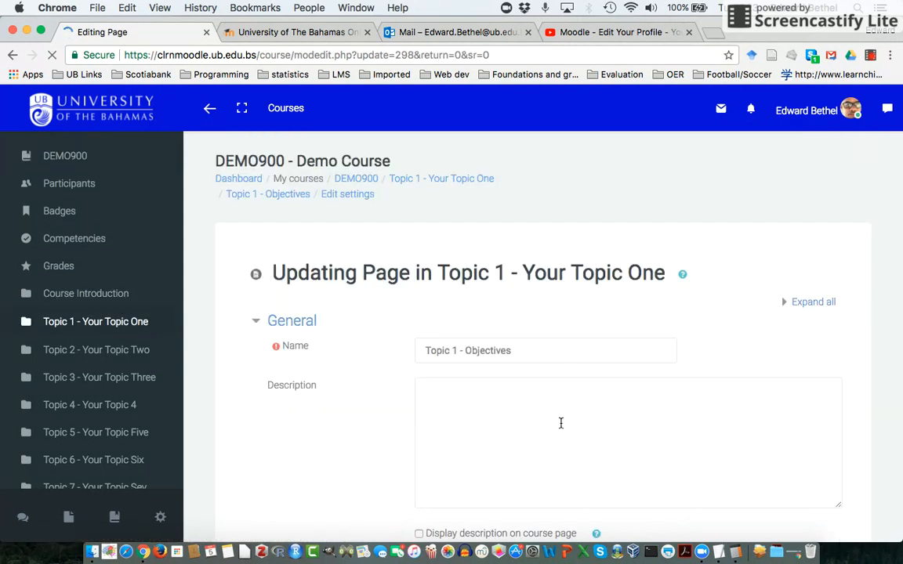
Upload the desktop file Screen Shot 2017-07-06 at 4.58.15 AM as an image at the start of the page content's opening line.
{"action": "scroll", "coordinate": [560, 438], "scroll_direction": "down", "scroll_amount": 5}
{"action": "scroll", "coordinate": [560, 438], "scroll_direction": "down", "scroll_amount": 3}
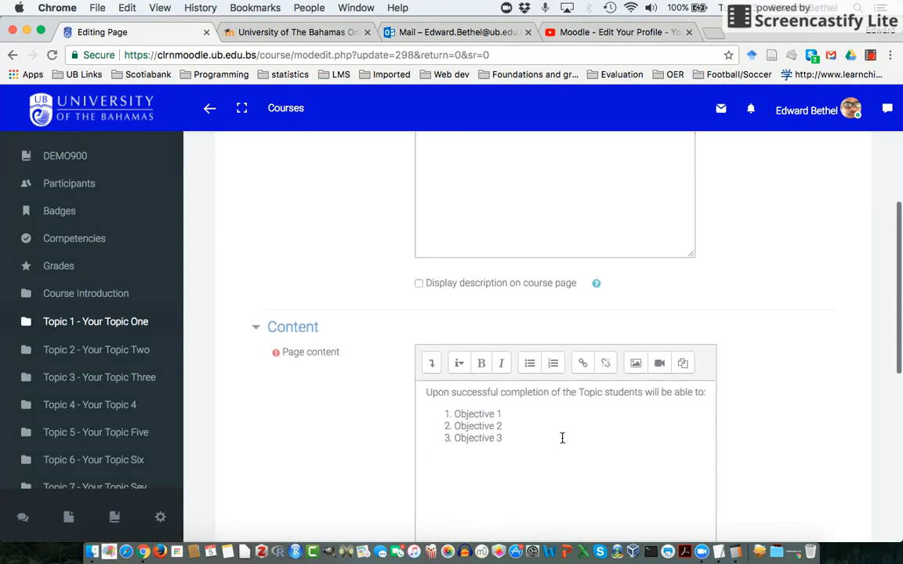
{"action": "left_click", "coordinate": [425, 390]}
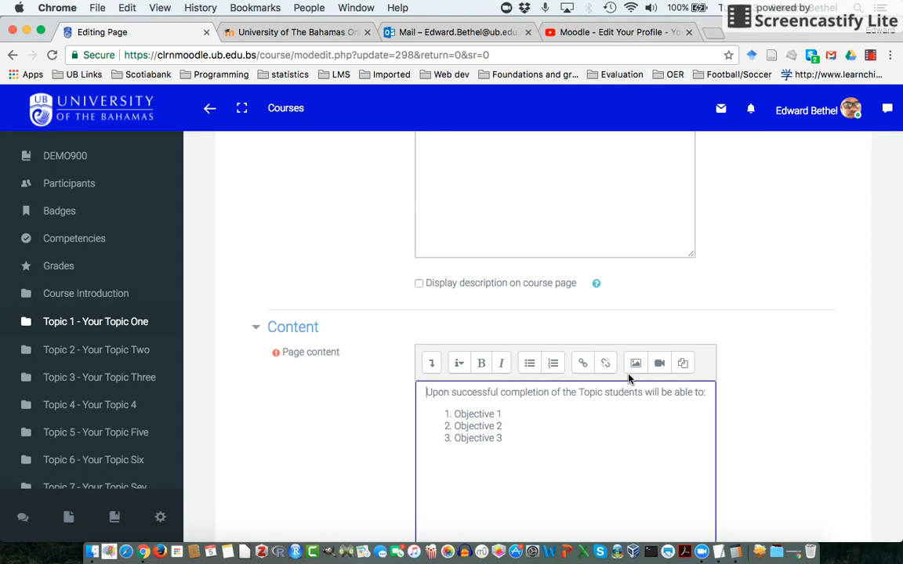
{"action": "left_click", "coordinate": [635, 364]}
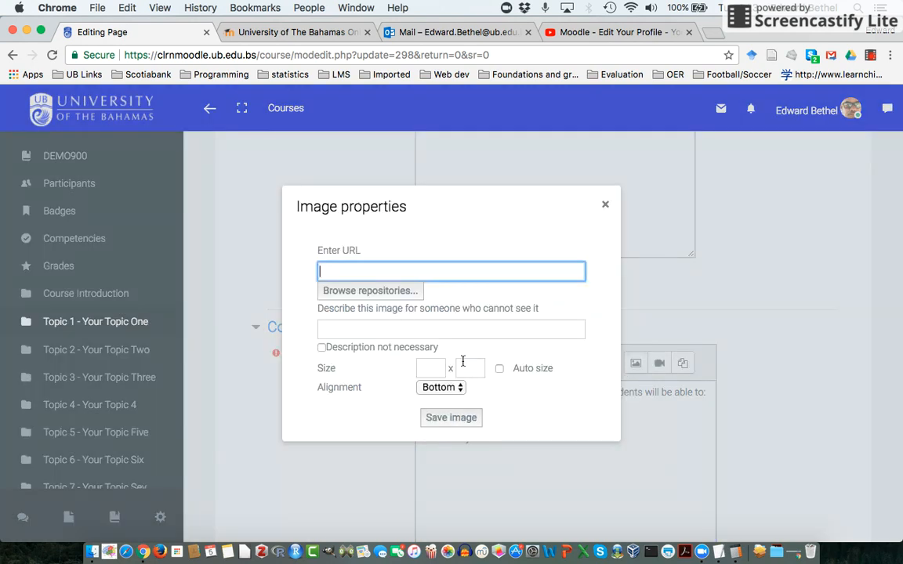
{"action": "left_click", "coordinate": [395, 292]}
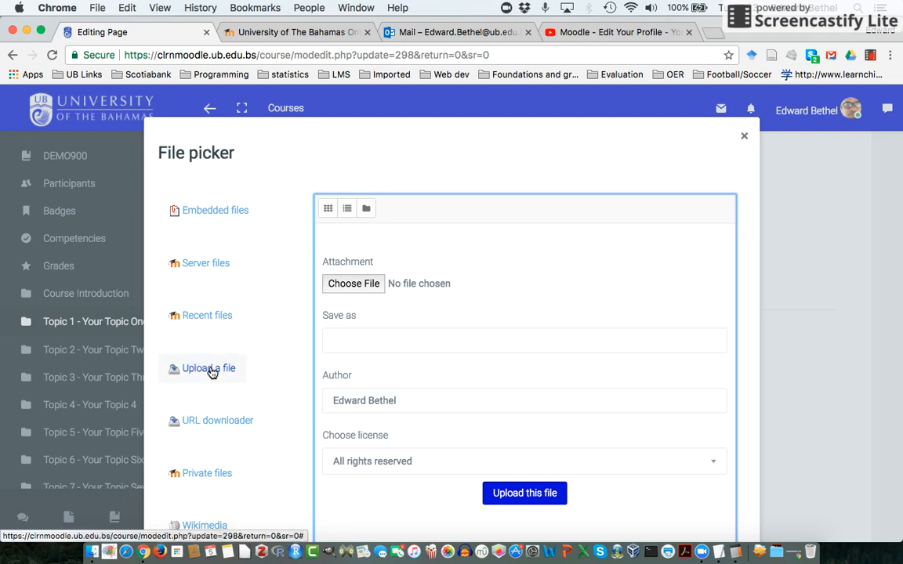
{"action": "left_click", "coordinate": [354, 284]}
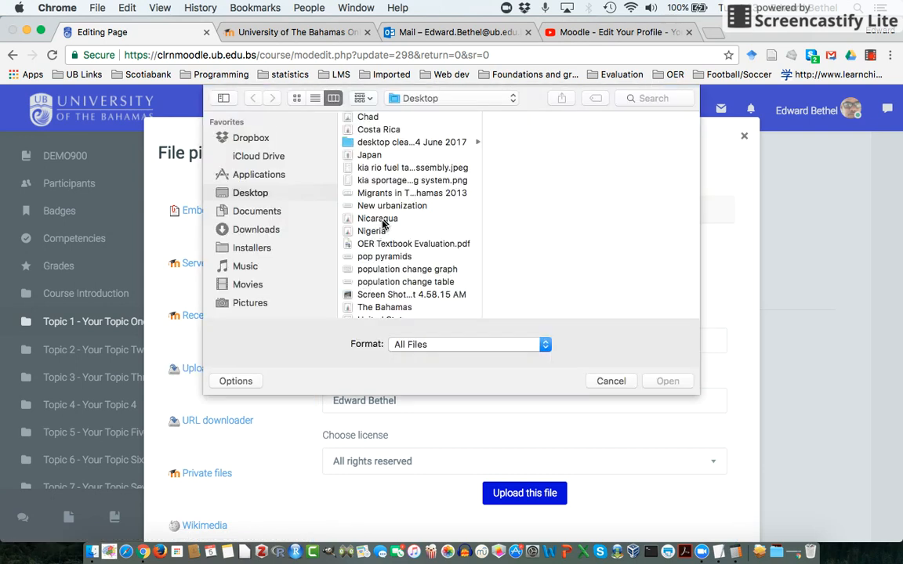
{"action": "left_click", "coordinate": [373, 298]}
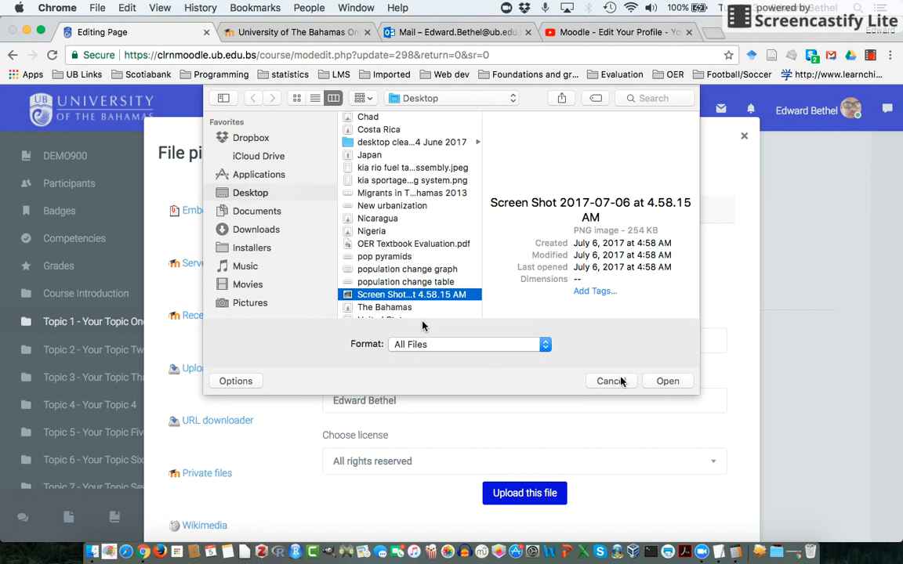
{"action": "left_click", "coordinate": [668, 382]}
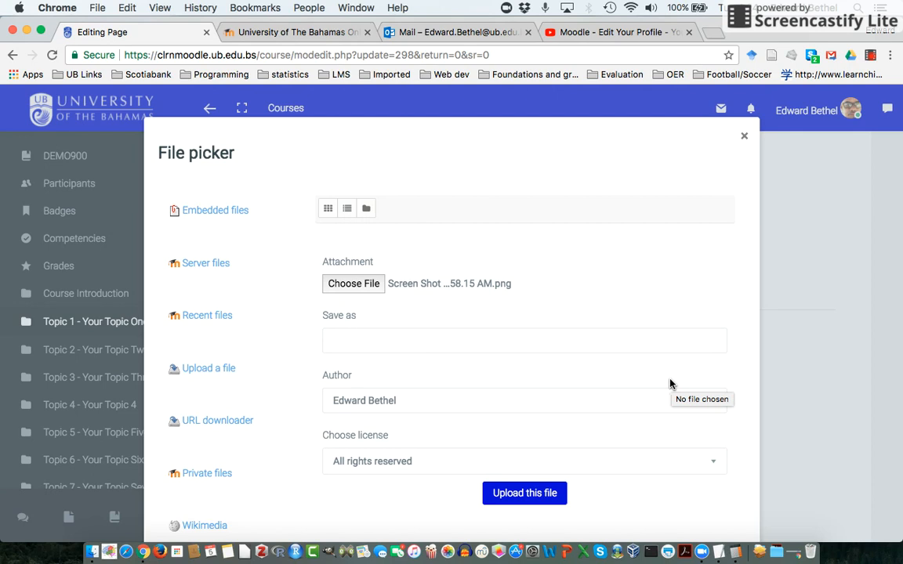
{"action": "left_click", "coordinate": [530, 494]}
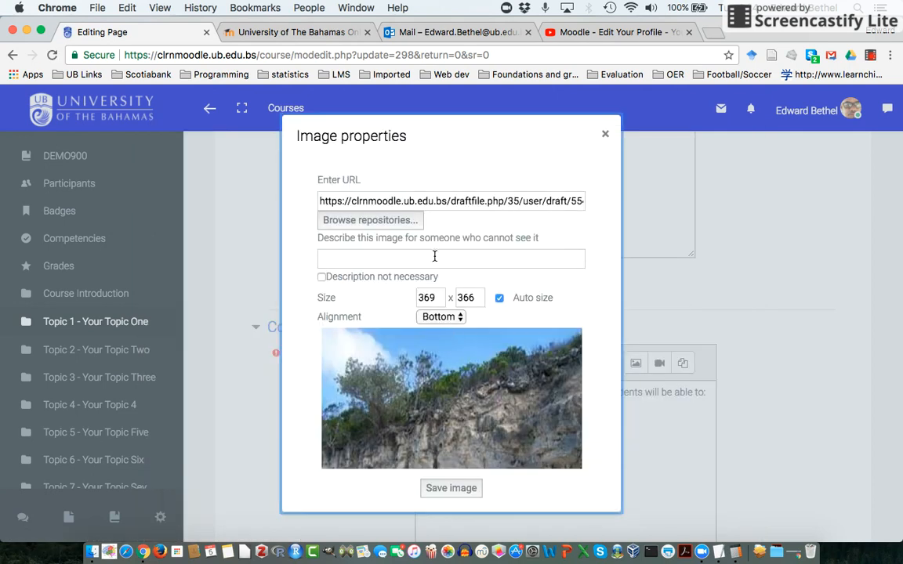
Describe the image as "limestone feature" and save it into the page content.
{"action": "left_click", "coordinate": [435, 257]}
{"action": "type", "text": "limestone feature"}
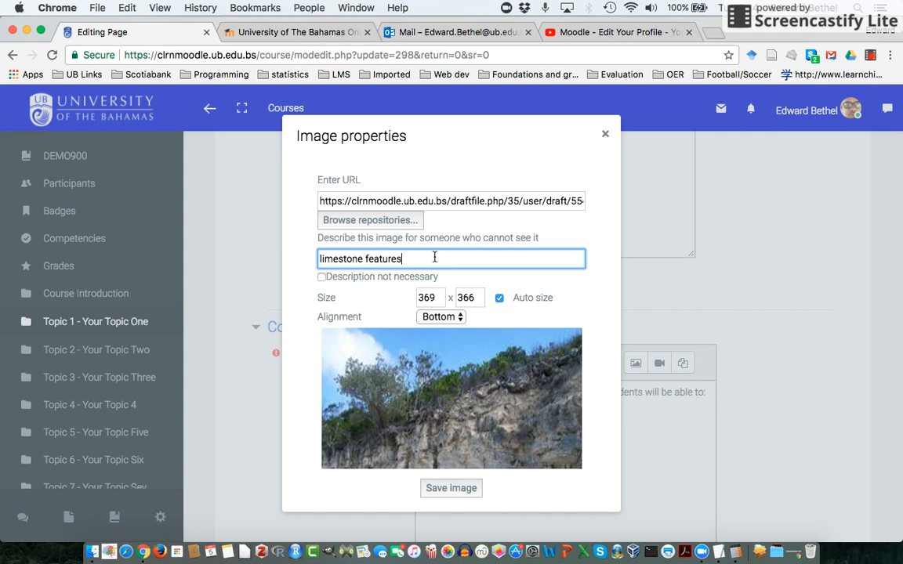
{"action": "left_click", "coordinate": [451, 488]}
{"action": "scroll", "coordinate": [657, 502], "scroll_direction": "down", "scroll_amount": 5}
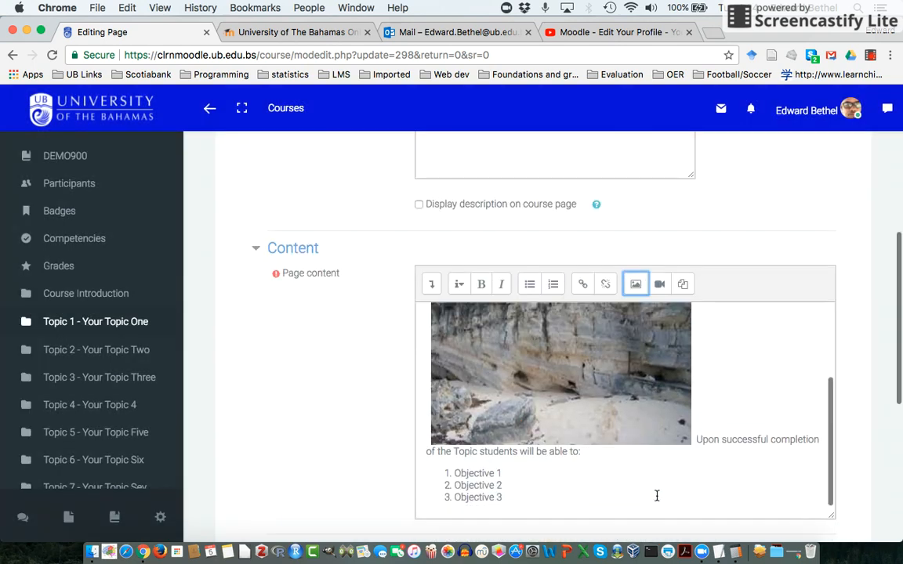
Change the alignment of the limestone image in the page content to Top and save the image.
{"action": "left_click", "coordinate": [597, 375]}
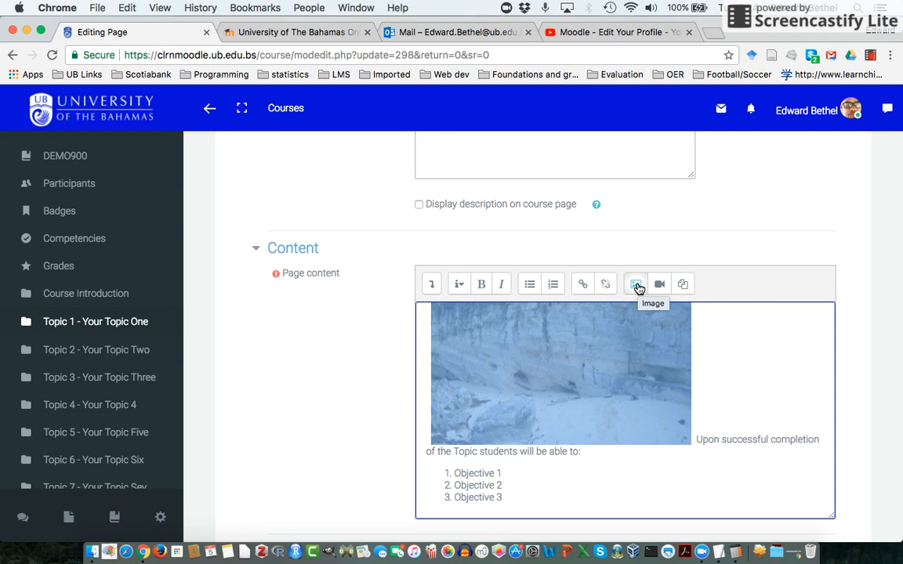
{"action": "left_click", "coordinate": [637, 286]}
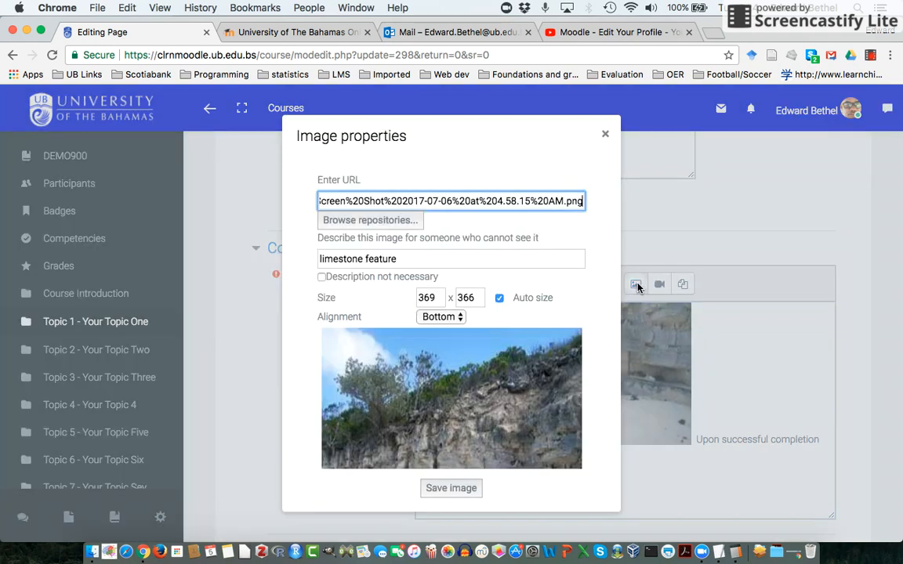
{"action": "left_click", "coordinate": [441, 317]}
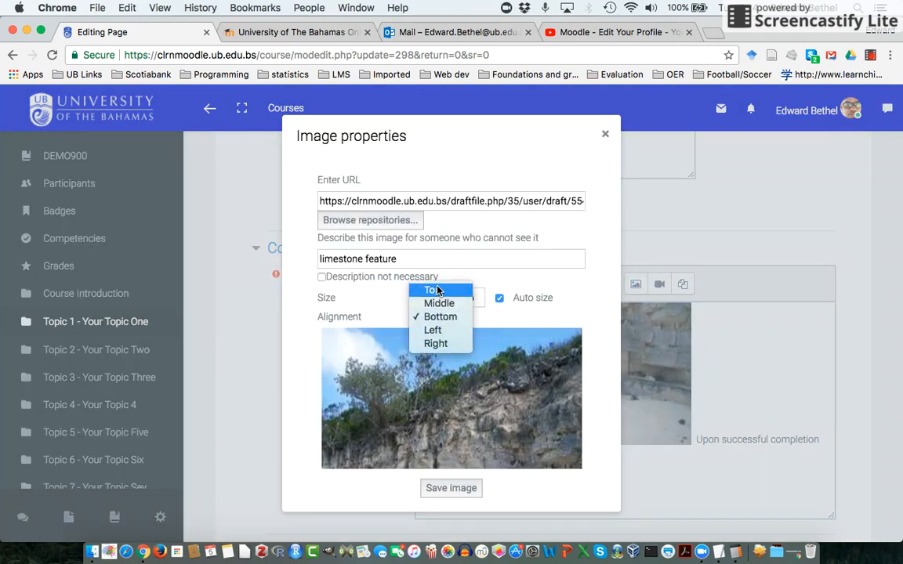
{"action": "left_click", "coordinate": [437, 292]}
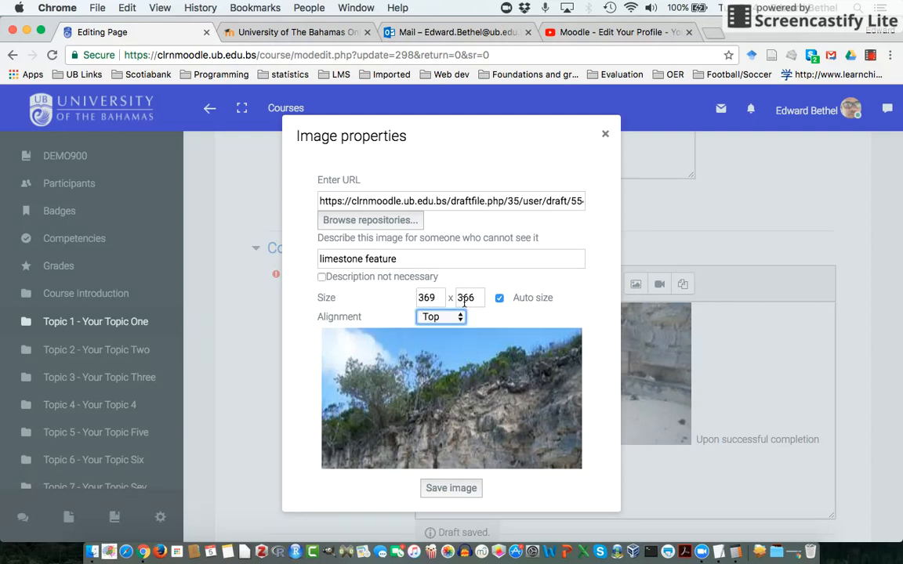
{"action": "left_click", "coordinate": [459, 492]}
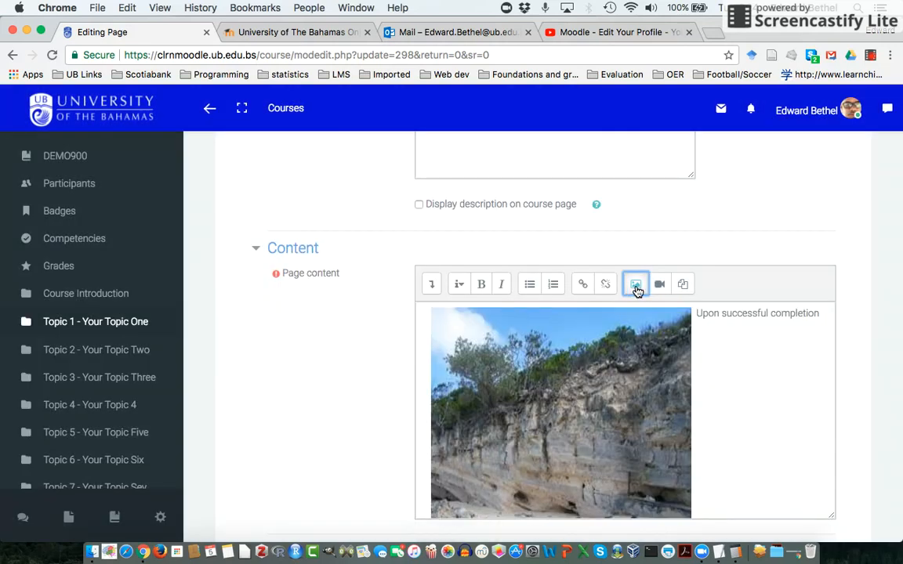
Set the alignment of the limestone image to Right and save the image.
{"action": "left_click", "coordinate": [637, 287]}
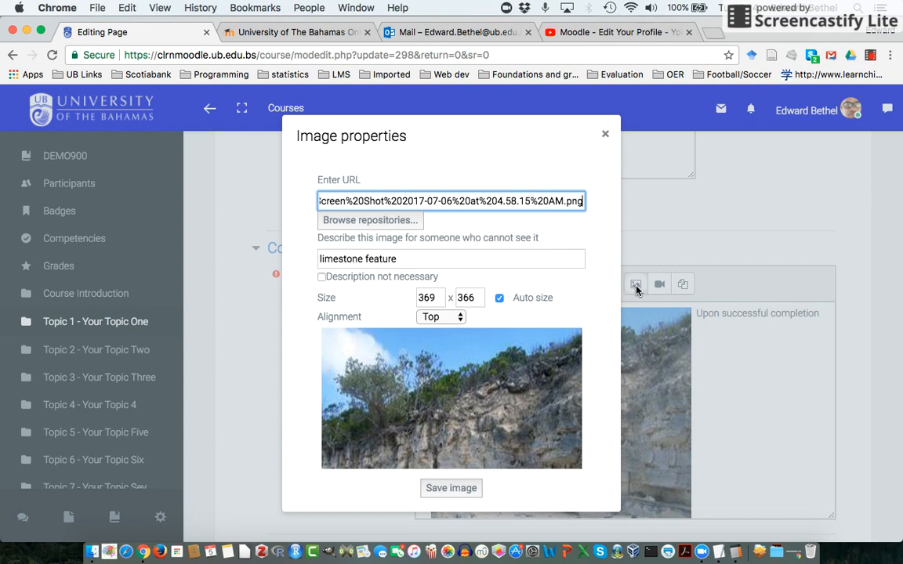
{"action": "left_click", "coordinate": [438, 318]}
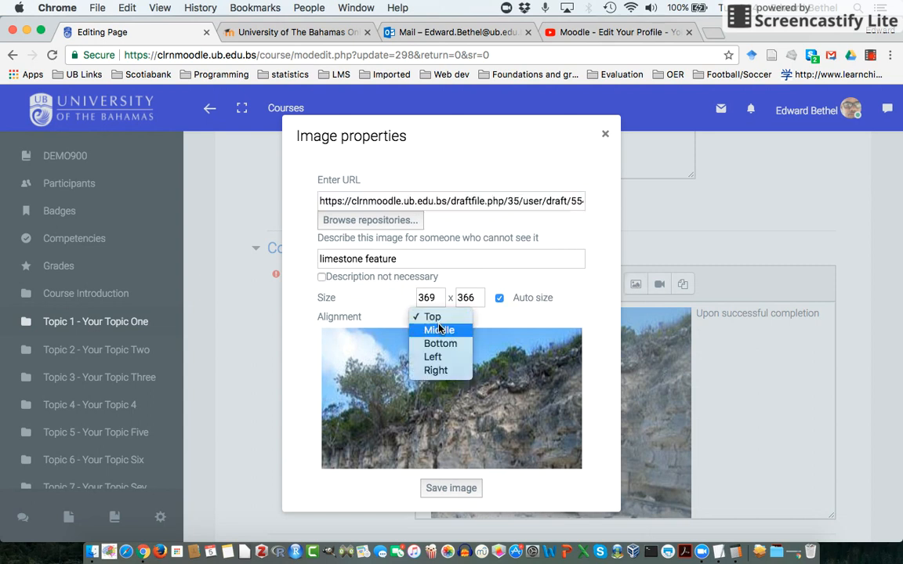
{"action": "left_click", "coordinate": [438, 371]}
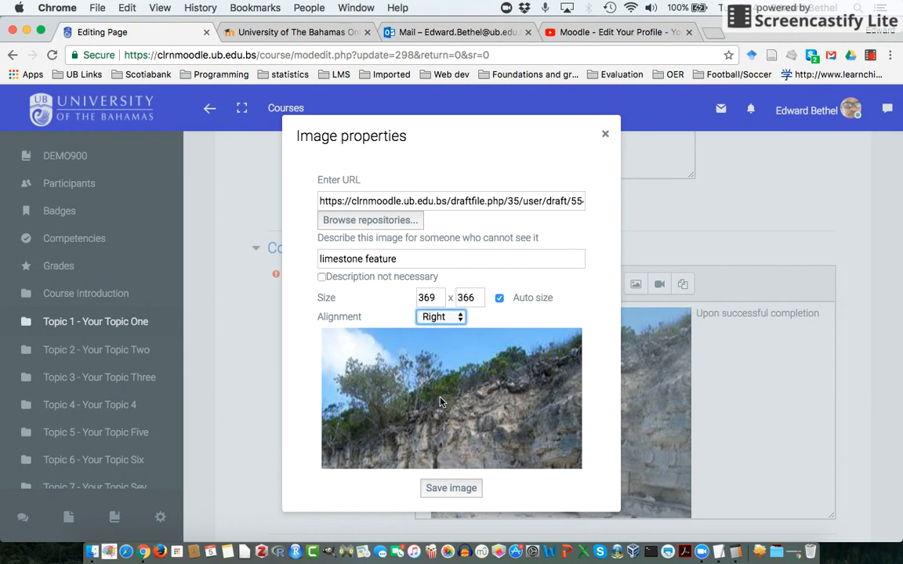
{"action": "left_click", "coordinate": [452, 489]}
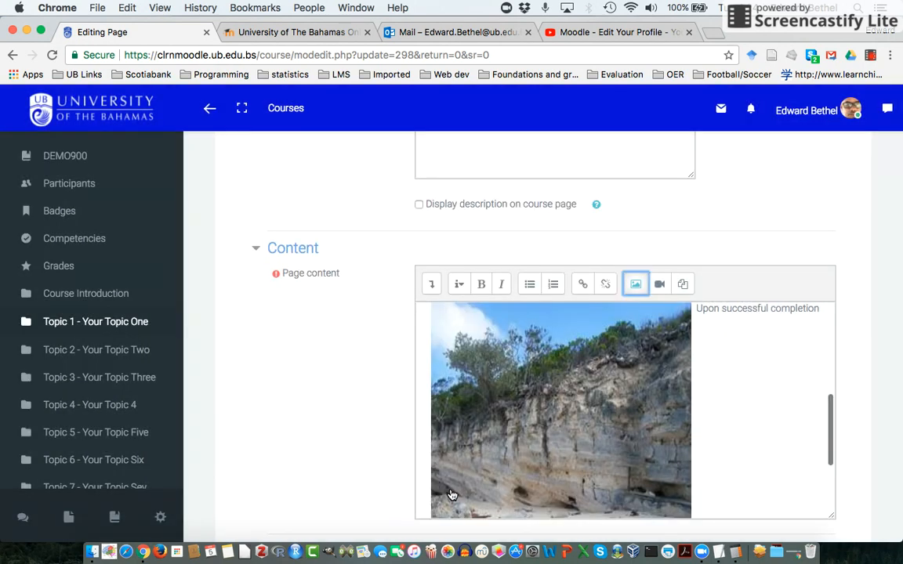
Save and display the Topic 1 - Objectives page, and review how the image and text are laid out.
{"action": "scroll", "coordinate": [589, 467], "scroll_direction": "down", "scroll_amount": 5}
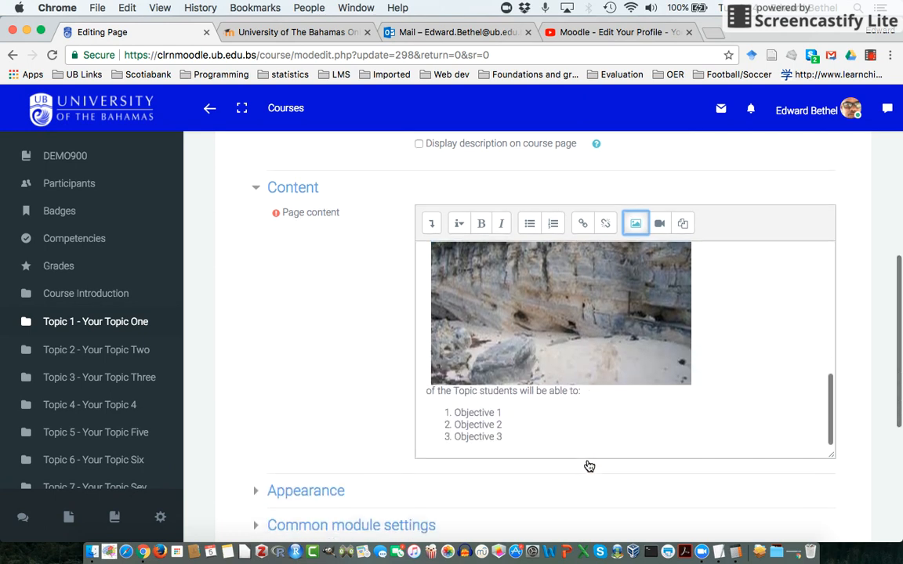
{"action": "scroll", "coordinate": [589, 466], "scroll_direction": "down", "scroll_amount": 4}
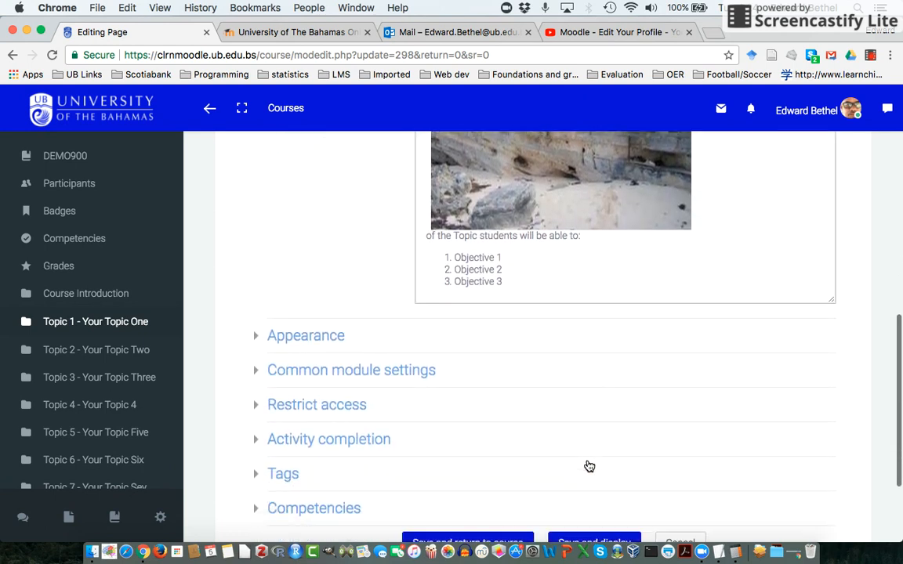
{"action": "left_click", "coordinate": [576, 487]}
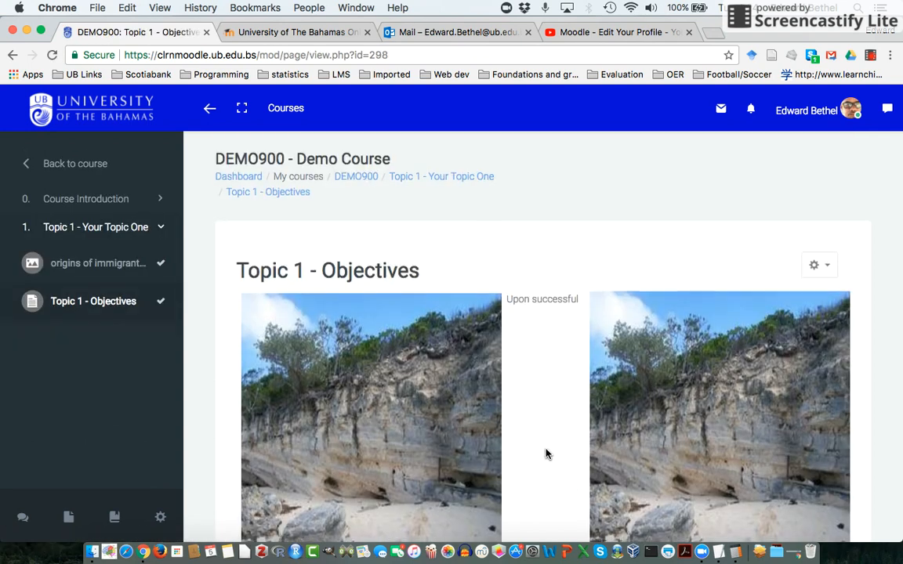
{"action": "scroll", "coordinate": [546, 455], "scroll_direction": "down", "scroll_amount": 4}
{"action": "scroll", "coordinate": [547, 454], "scroll_direction": "up", "scroll_amount": 1}
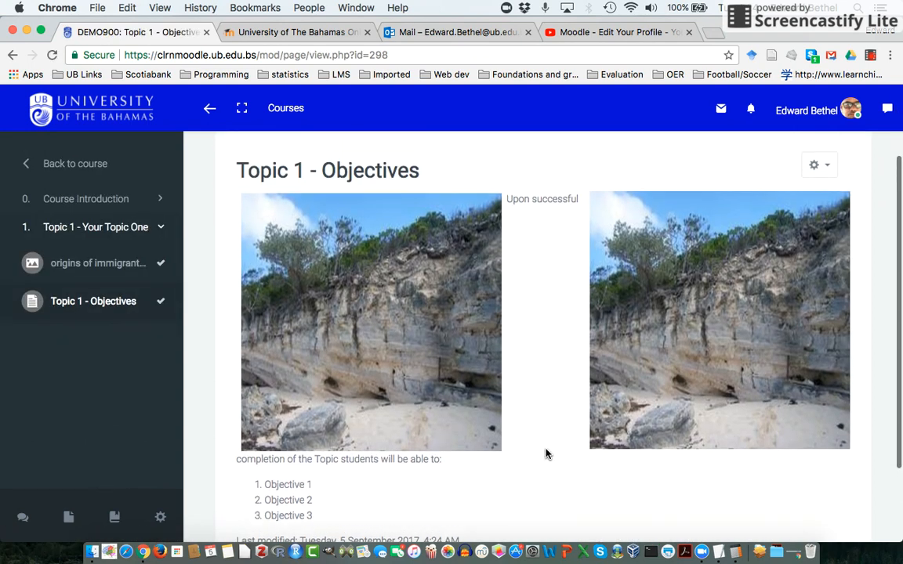
{"action": "scroll", "coordinate": [546, 455], "scroll_direction": "down", "scroll_amount": 1}
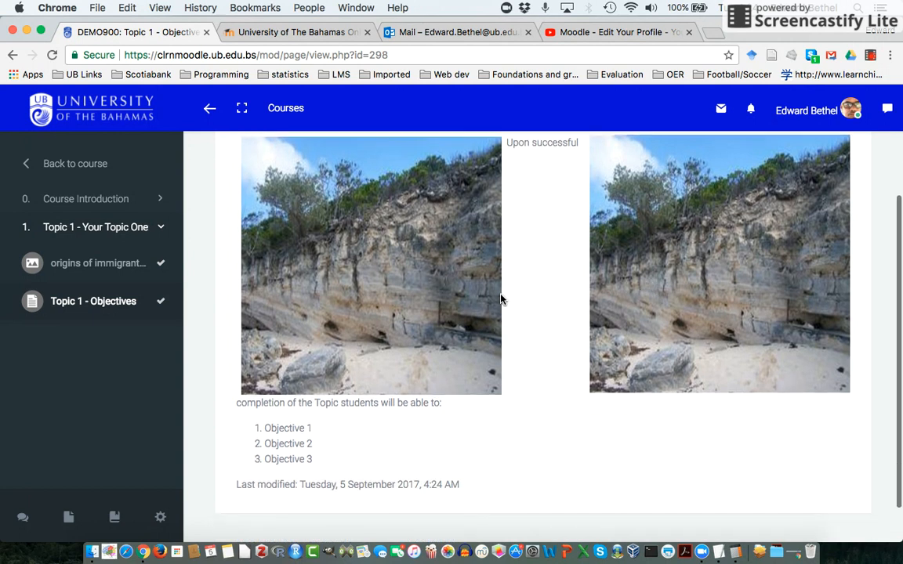
{"action": "scroll", "coordinate": [561, 306], "scroll_direction": "up", "scroll_amount": 2}
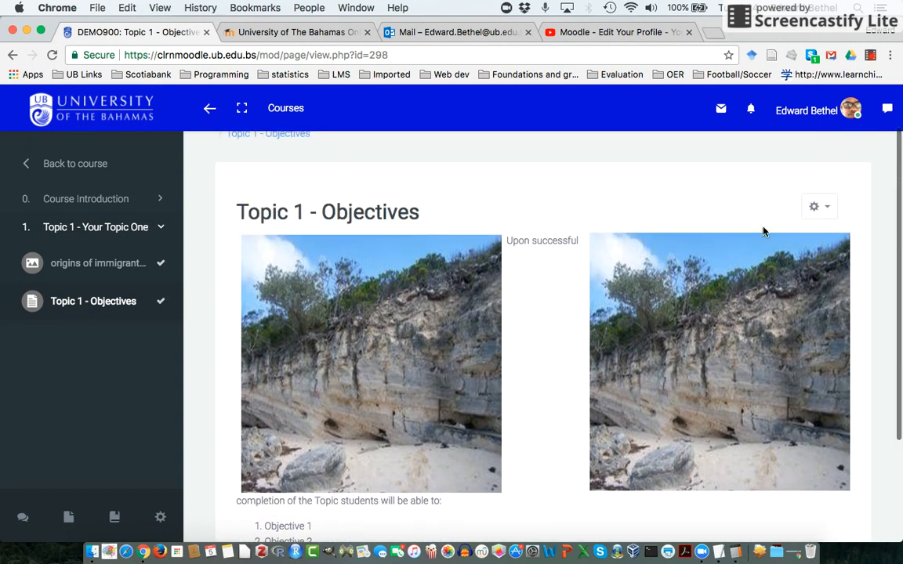
Open the Topic 1 - Objectives page settings and delete both limestone images from the page content.
{"action": "left_click", "coordinate": [818, 205]}
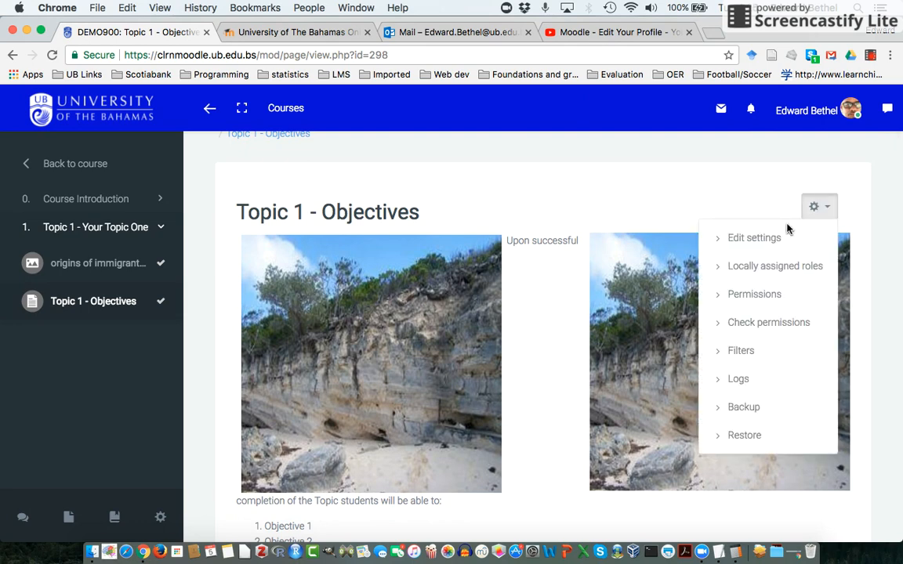
{"action": "left_click", "coordinate": [755, 238]}
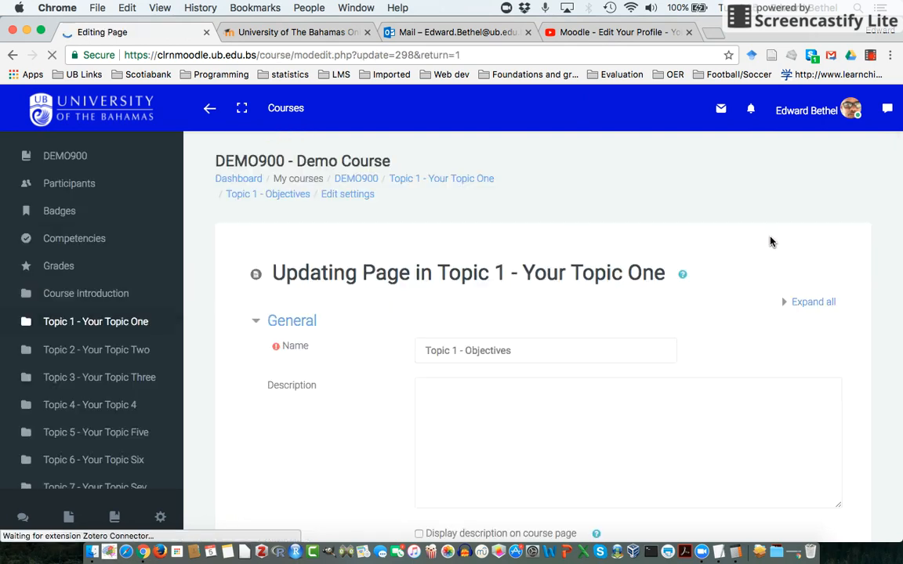
{"action": "scroll", "coordinate": [659, 394], "scroll_direction": "down", "scroll_amount": 8}
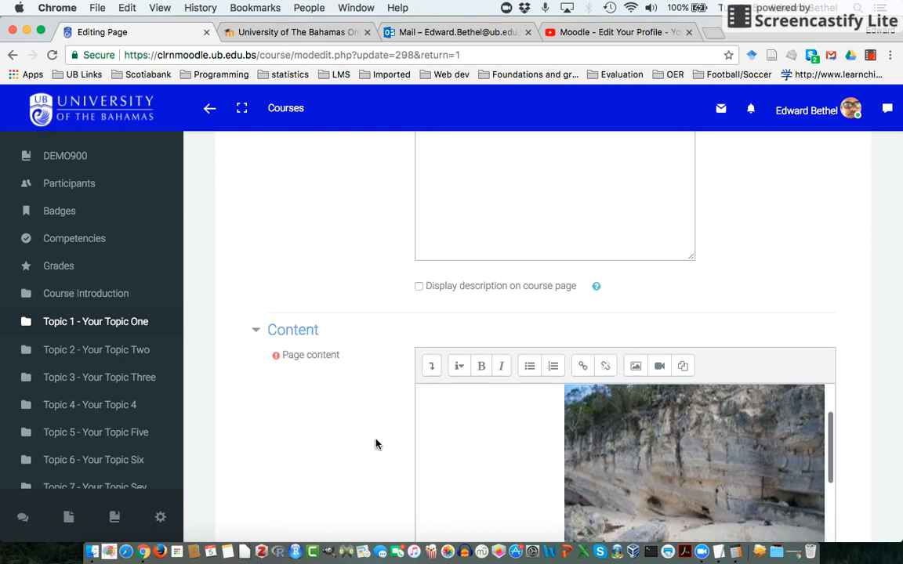
{"action": "scroll", "coordinate": [375, 443], "scroll_direction": "down", "scroll_amount": 3}
{"action": "left_click", "coordinate": [603, 350]}
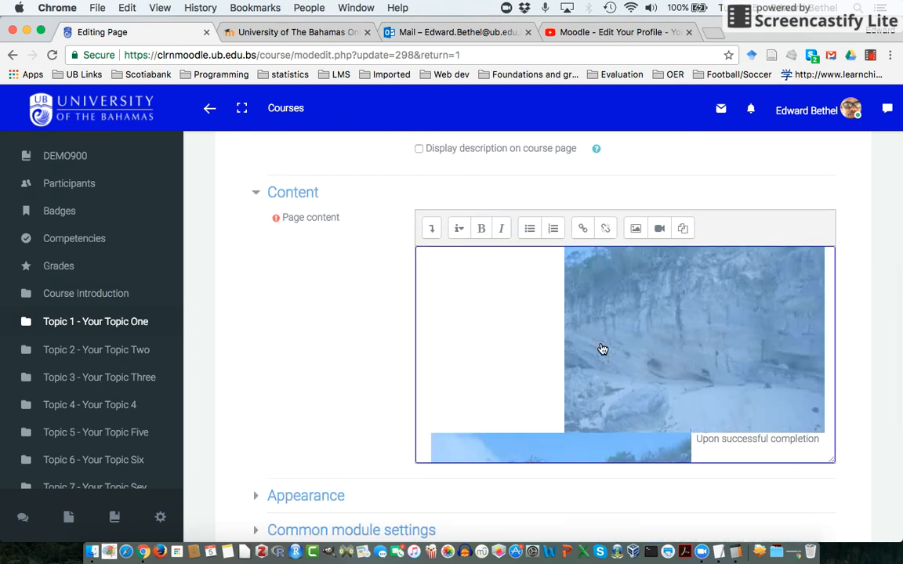
{"action": "key", "text": "BackSpace"}
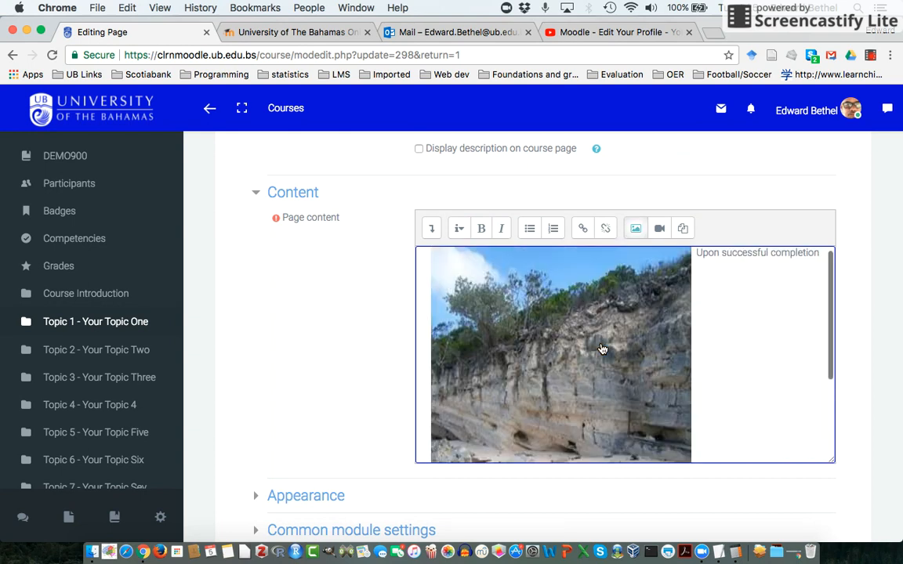
{"action": "left_click", "coordinate": [474, 334]}
{"action": "key", "text": "BackSpace"}
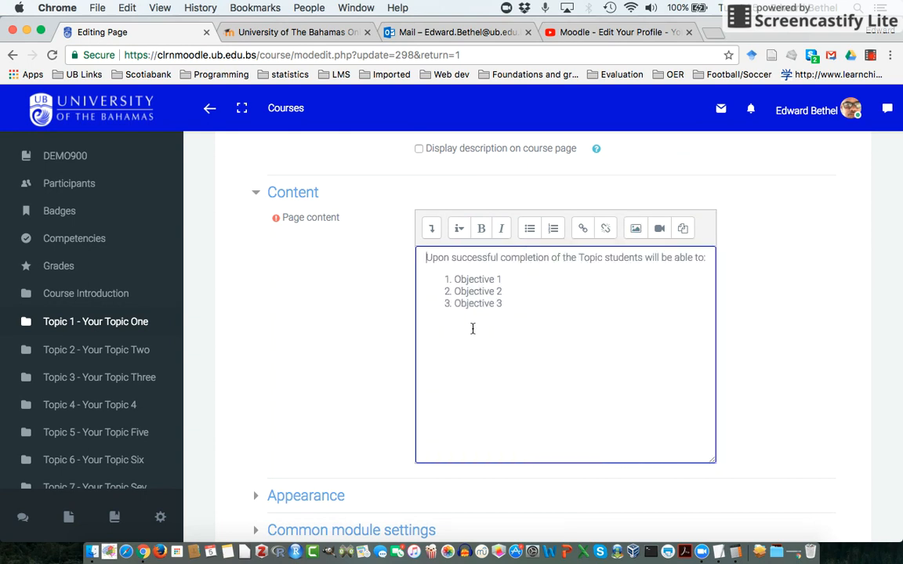
Start inserting media at the beginning of the page content and get the share link of the "Moodle - Edit Your Profile" YouTube video.
{"action": "scroll", "coordinate": [288, 336], "scroll_direction": "down", "scroll_amount": 5}
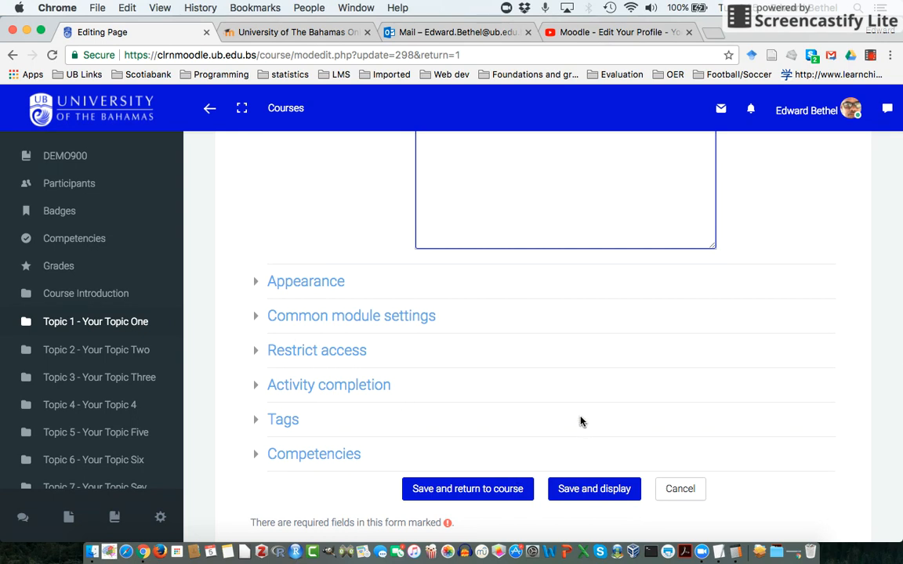
{"action": "scroll", "coordinate": [580, 421], "scroll_direction": "up", "scroll_amount": 5}
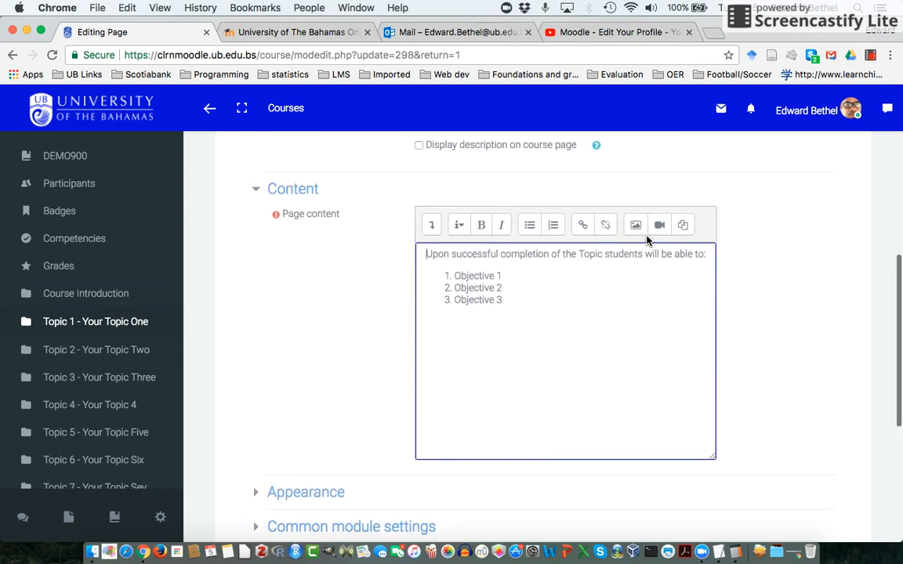
{"action": "left_click", "coordinate": [661, 226]}
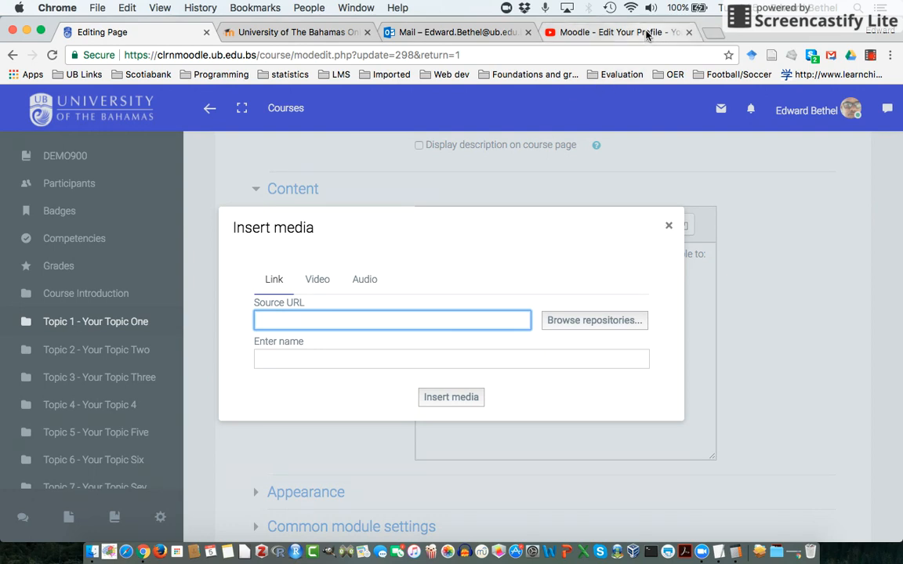
{"action": "left_click", "coordinate": [604, 32]}
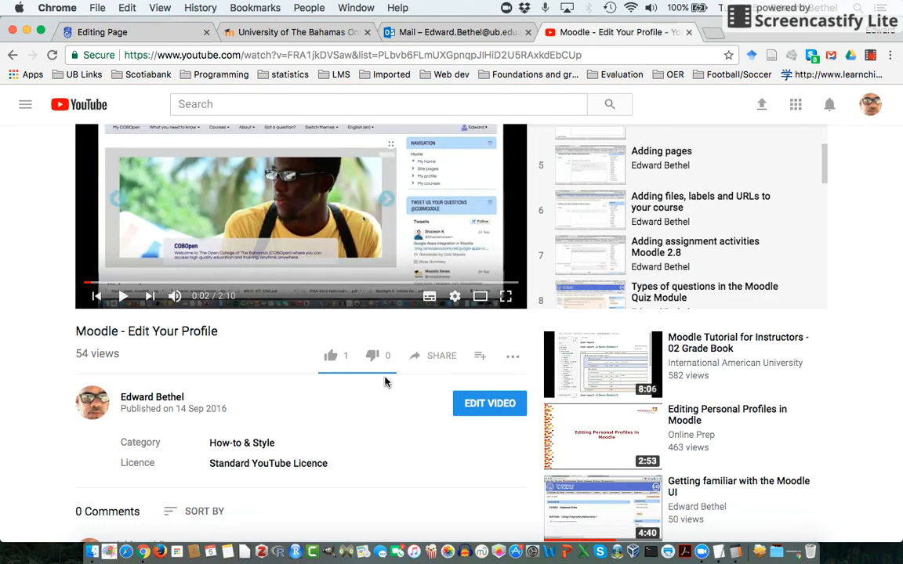
{"action": "left_click", "coordinate": [440, 358]}
{"action": "key", "text": "super+c"}
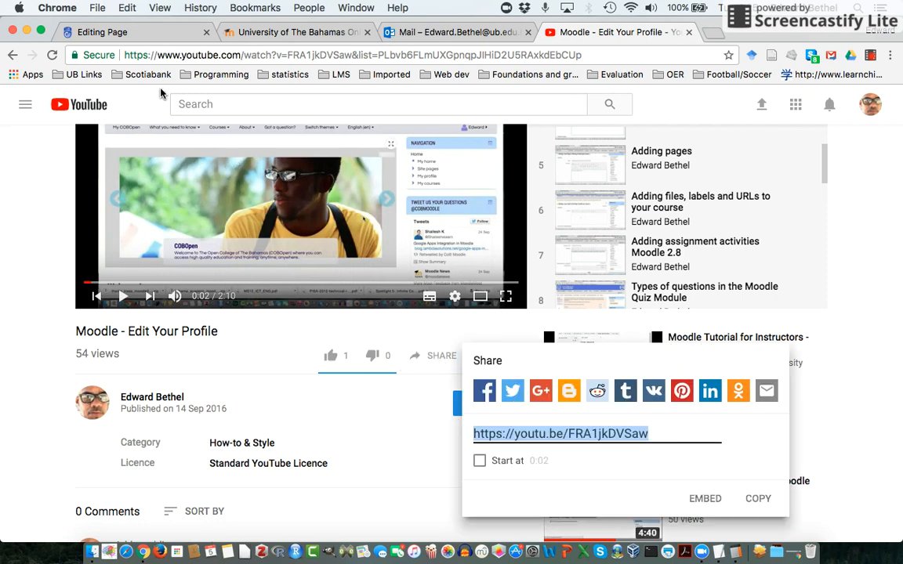
{"action": "left_click", "coordinate": [122, 32]}
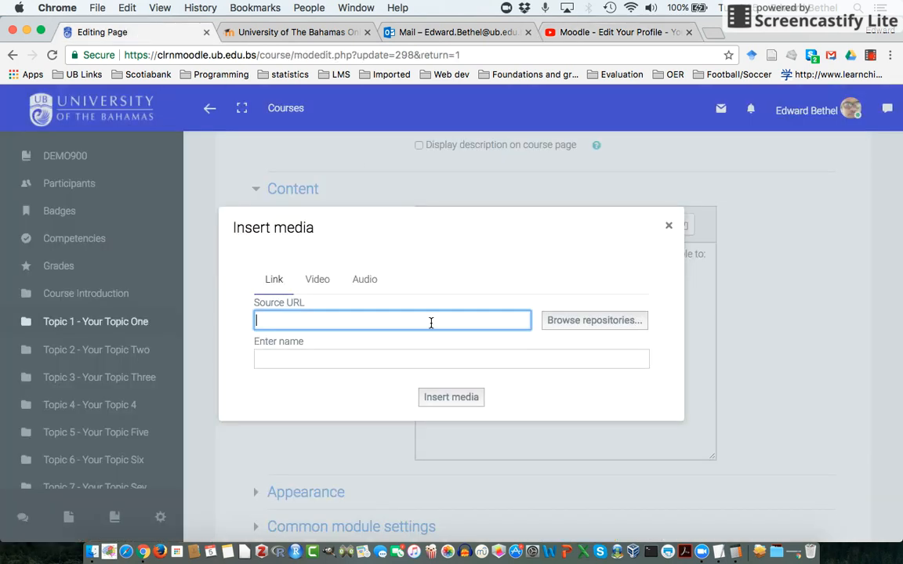
{"action": "key", "text": "super+v"}
{"action": "left_click", "coordinate": [431, 360]}
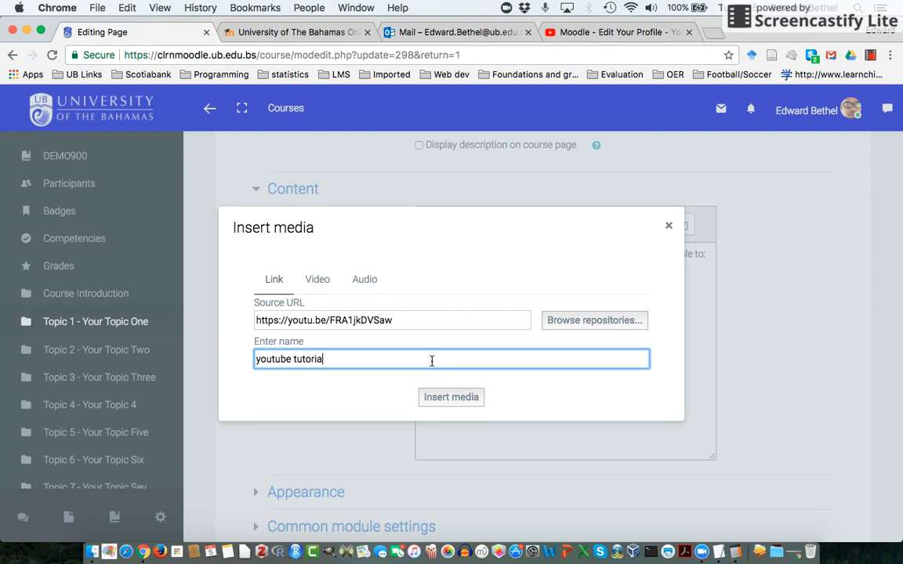
{"action": "left_click", "coordinate": [463, 396]}
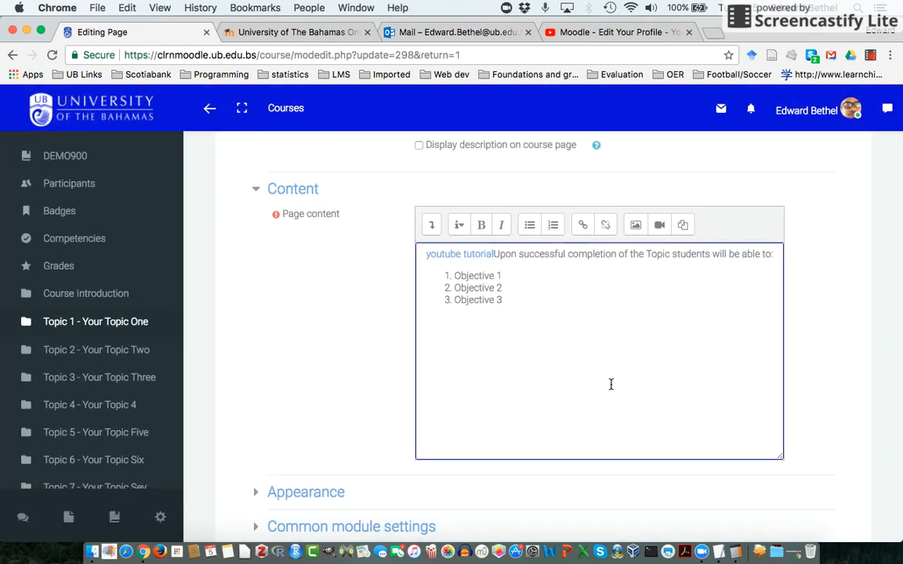
{"action": "key", "text": "Return"}
Save and display the Topic 1 - Objectives page, and review how the embedded video and objectives are laid out.
{"action": "scroll", "coordinate": [605, 439], "scroll_direction": "down", "scroll_amount": 5}
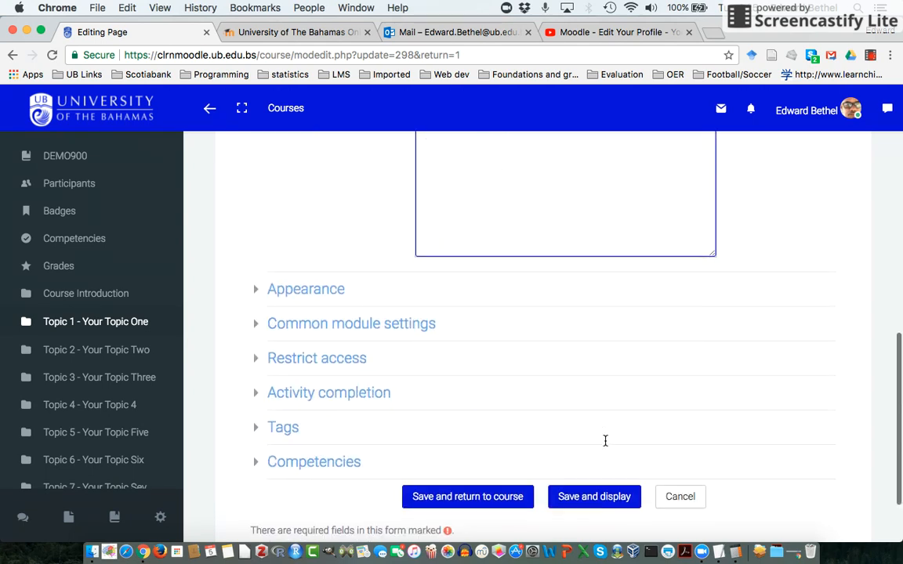
{"action": "left_click", "coordinate": [595, 499]}
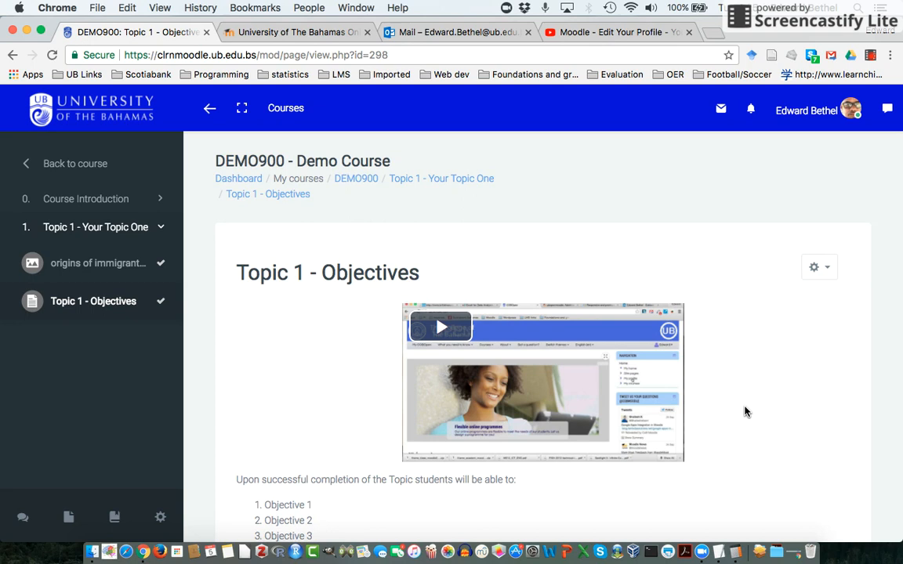
{"action": "scroll", "coordinate": [744, 412], "scroll_direction": "down", "scroll_amount": 3}
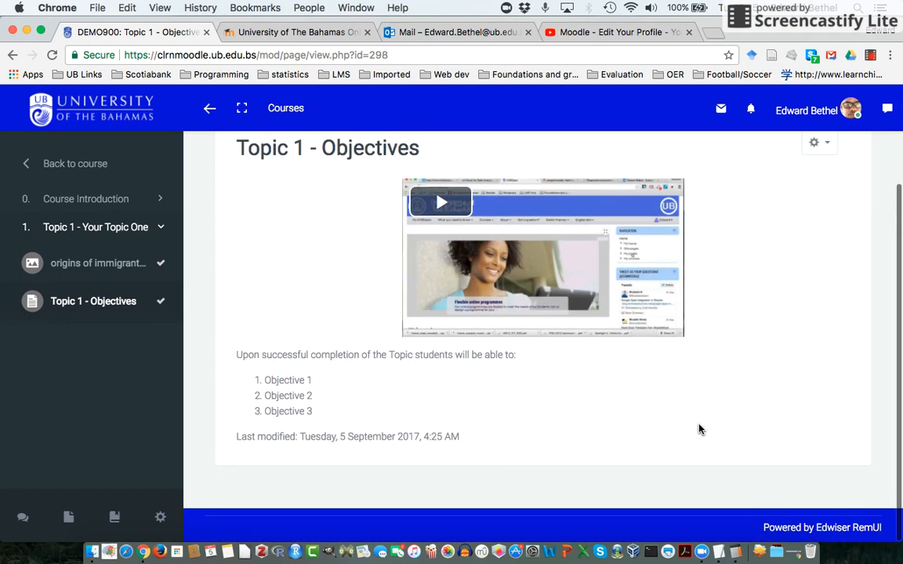
{"action": "scroll", "coordinate": [700, 430], "scroll_direction": "up", "scroll_amount": 3}
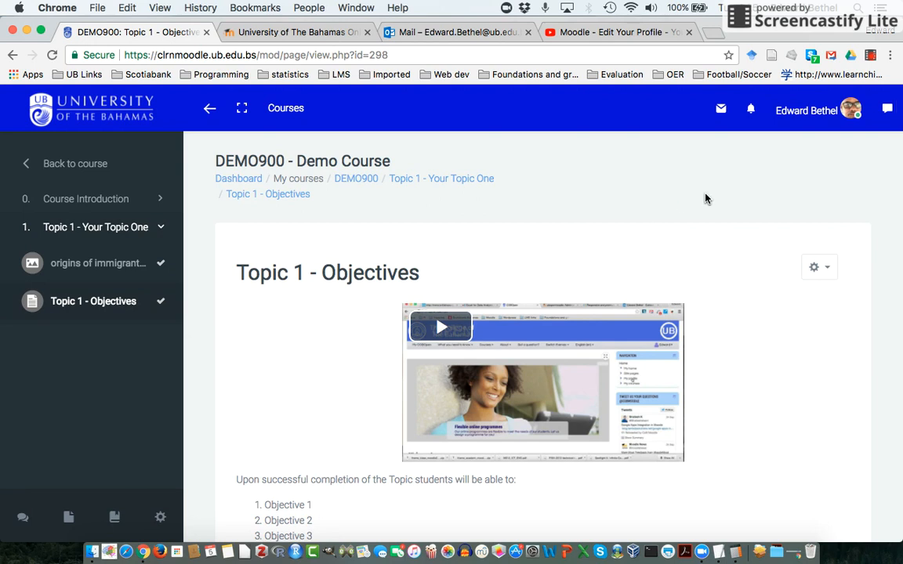
Return to the DEMO900 course page and go to the activities of the Topic 1 section.
{"action": "left_click", "coordinate": [356, 178]}
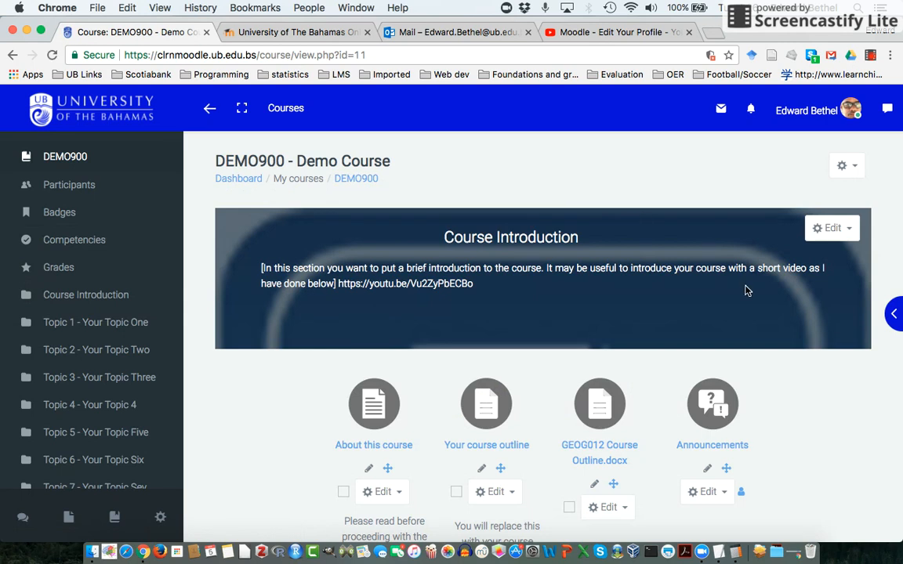
{"action": "left_click", "coordinate": [845, 165]}
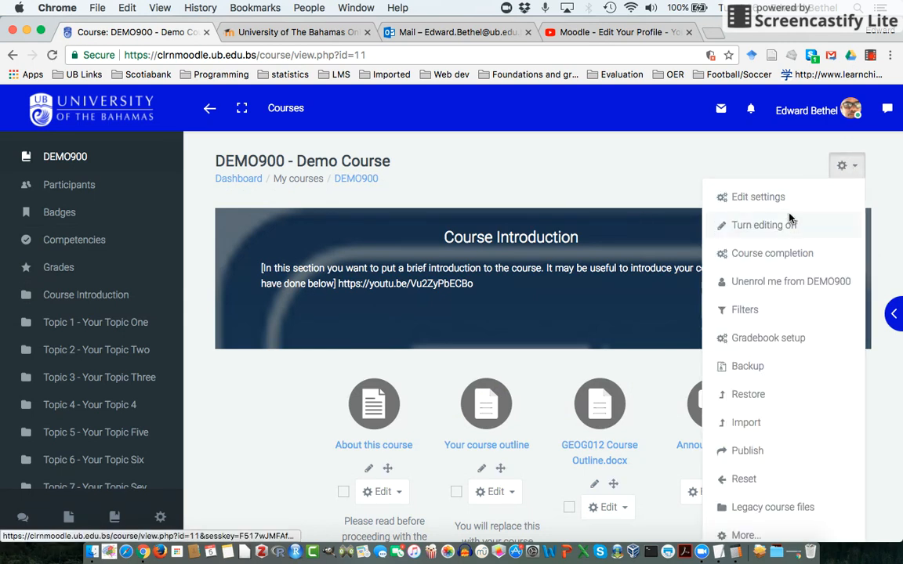
{"action": "left_click", "coordinate": [847, 166]}
{"action": "scroll", "coordinate": [792, 453], "scroll_direction": "down", "scroll_amount": 6}
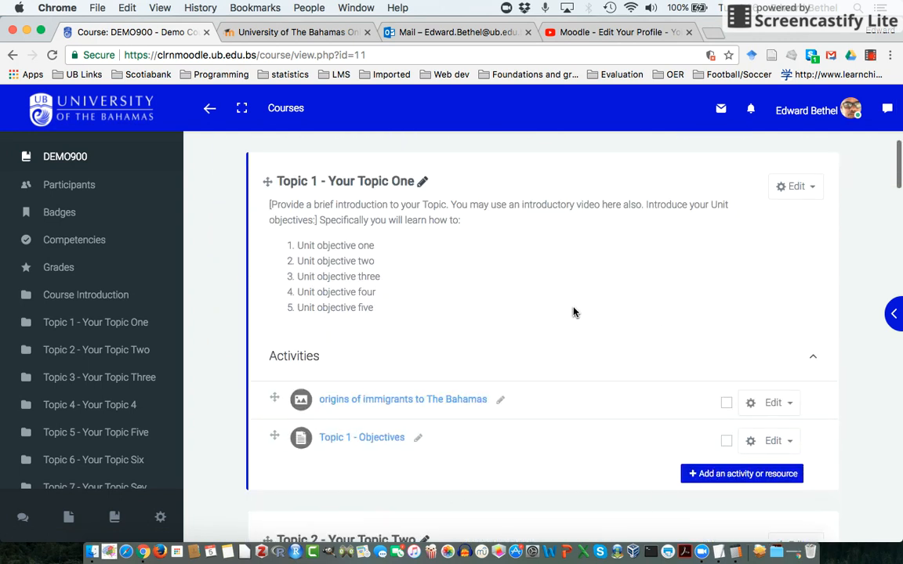
{"action": "left_click", "coordinate": [711, 478]}
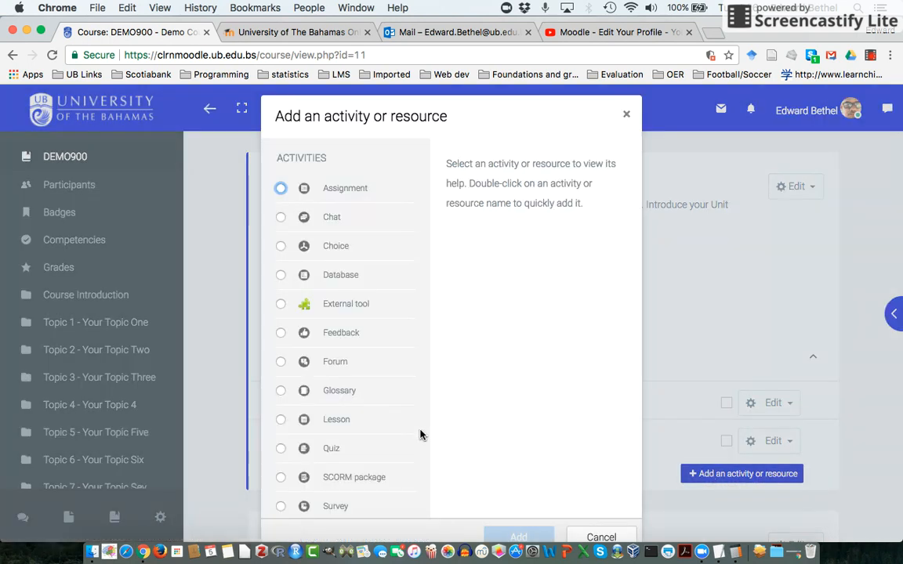
{"action": "scroll", "coordinate": [363, 432], "scroll_direction": "down", "scroll_amount": 5}
{"action": "scroll", "coordinate": [360, 432], "scroll_direction": "down", "scroll_amount": 3}
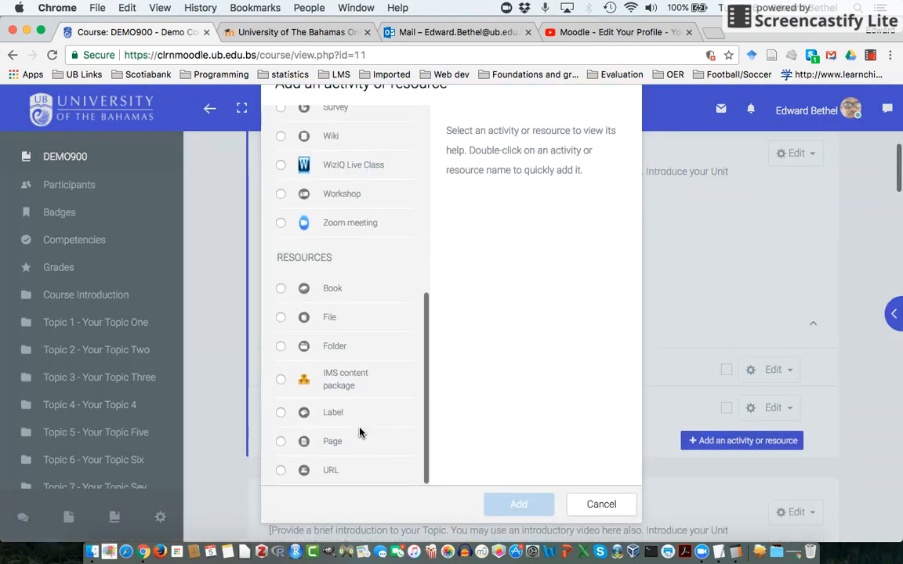
{"action": "left_click", "coordinate": [280, 442]}
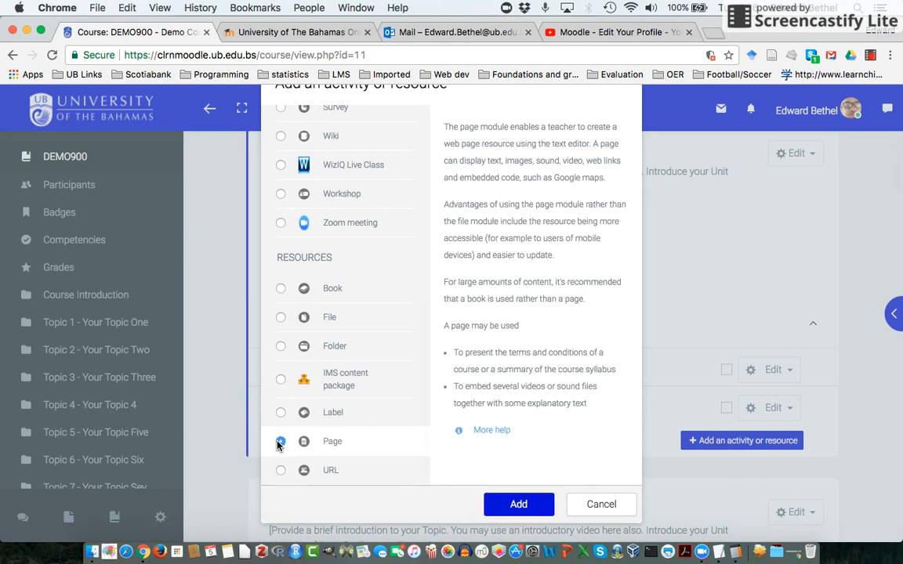
{"action": "left_click", "coordinate": [517, 508]}
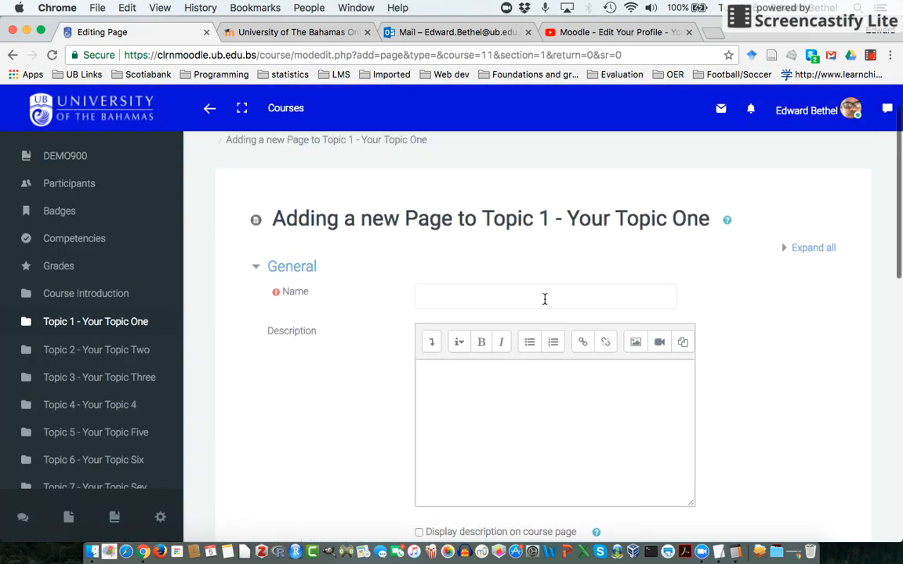
{"action": "scroll", "coordinate": [654, 372], "scroll_direction": "down", "scroll_amount": 5}
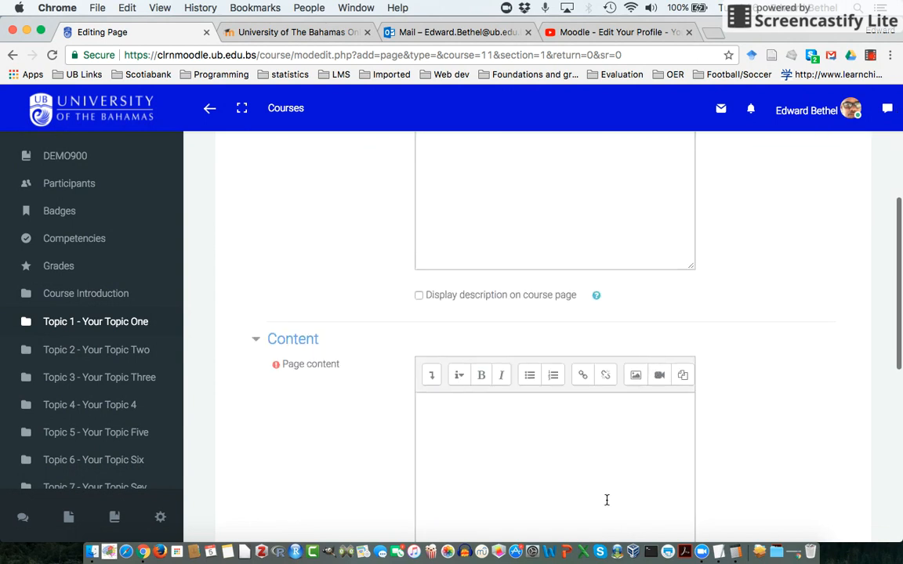
{"action": "scroll", "coordinate": [772, 445], "scroll_direction": "down", "scroll_amount": 8}
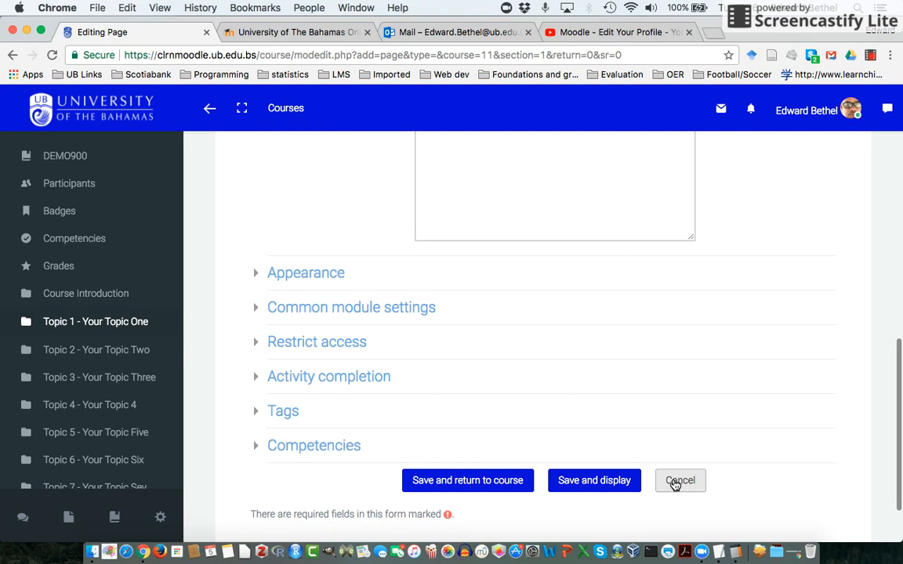
{"action": "left_click", "coordinate": [675, 481]}
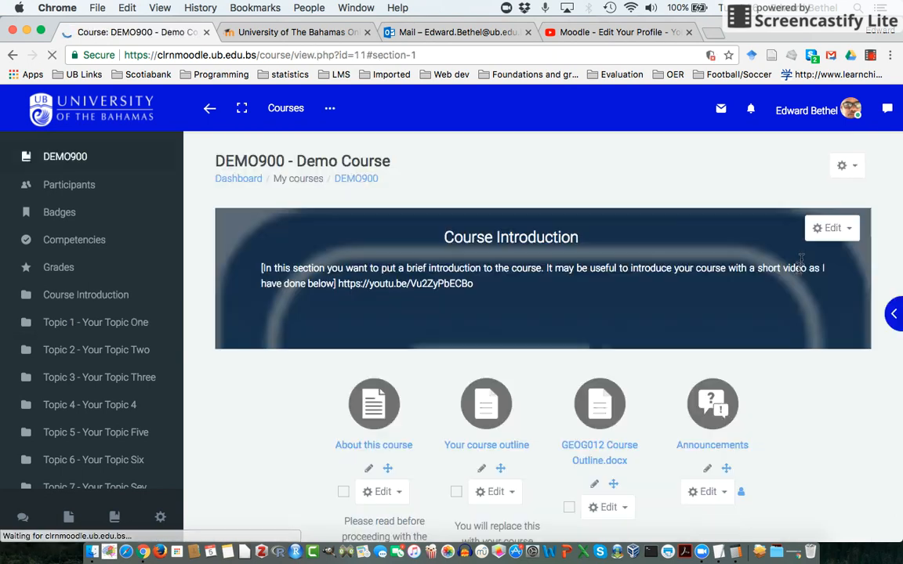